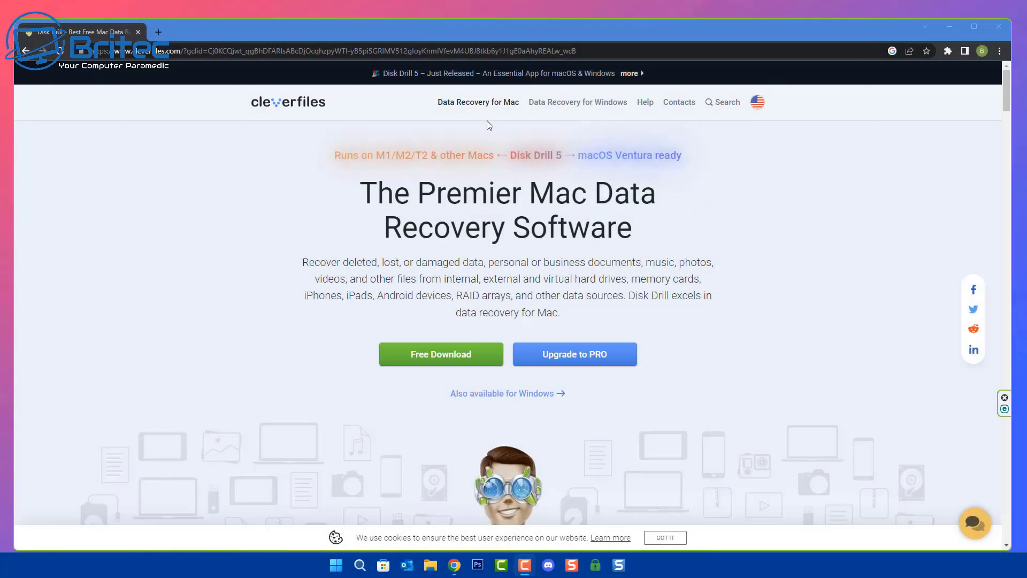
Step: Open the Data Recovery for Windows page and accept the cookie notice
left_click(564, 104)
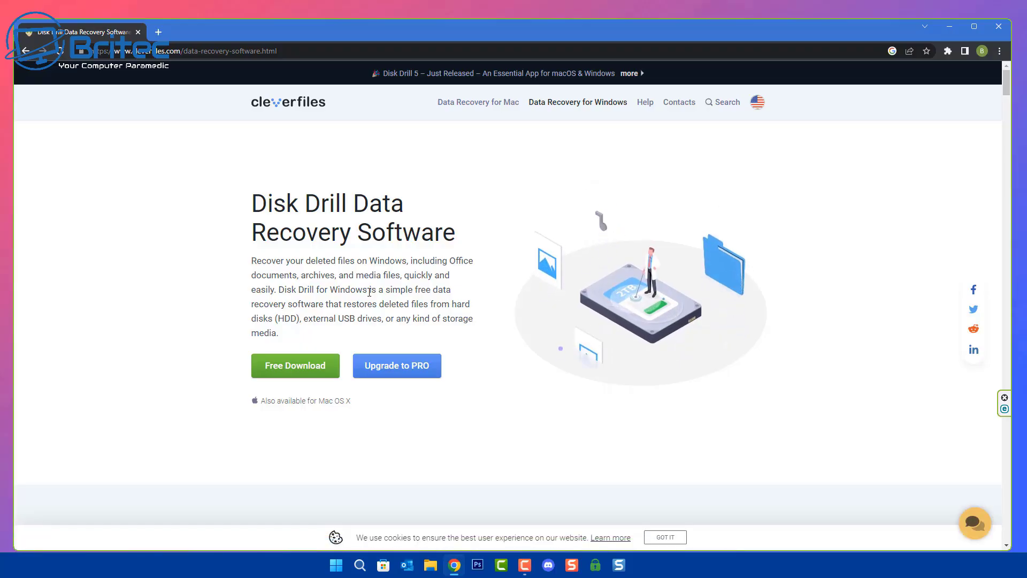
left_click(669, 538)
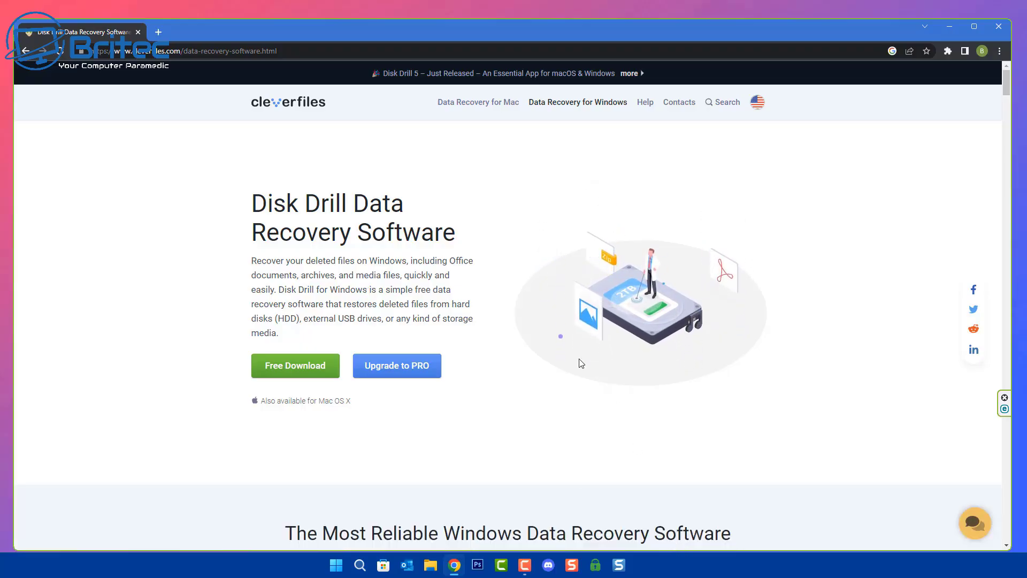
Step: Examine the Windows edition's feature list, including the free recovery allowance and lost-file preview, and the supported devices
scroll(530, 348, "down", 5)
scroll(527, 352, "down", 2)
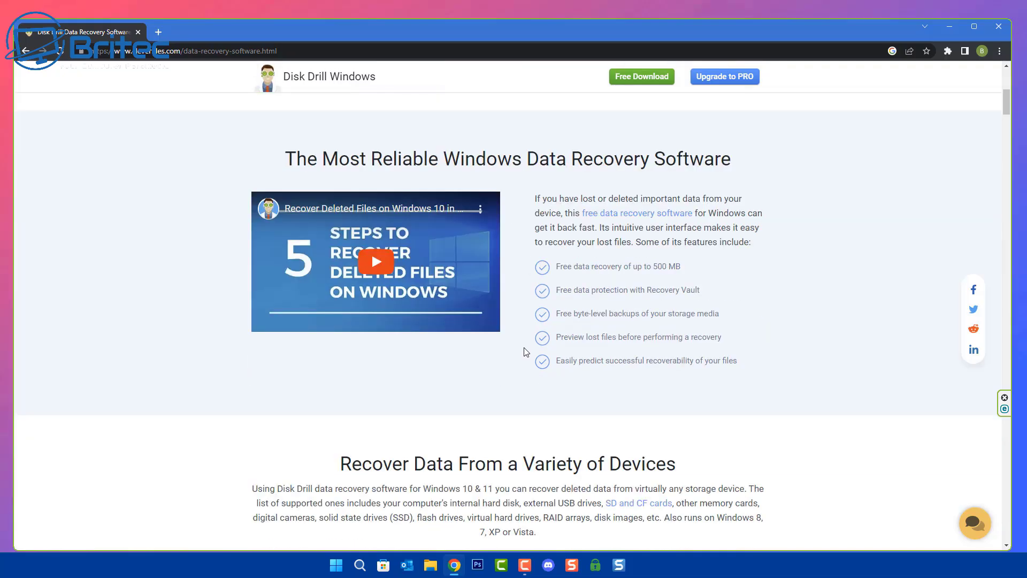
scroll(526, 352, "down", 1)
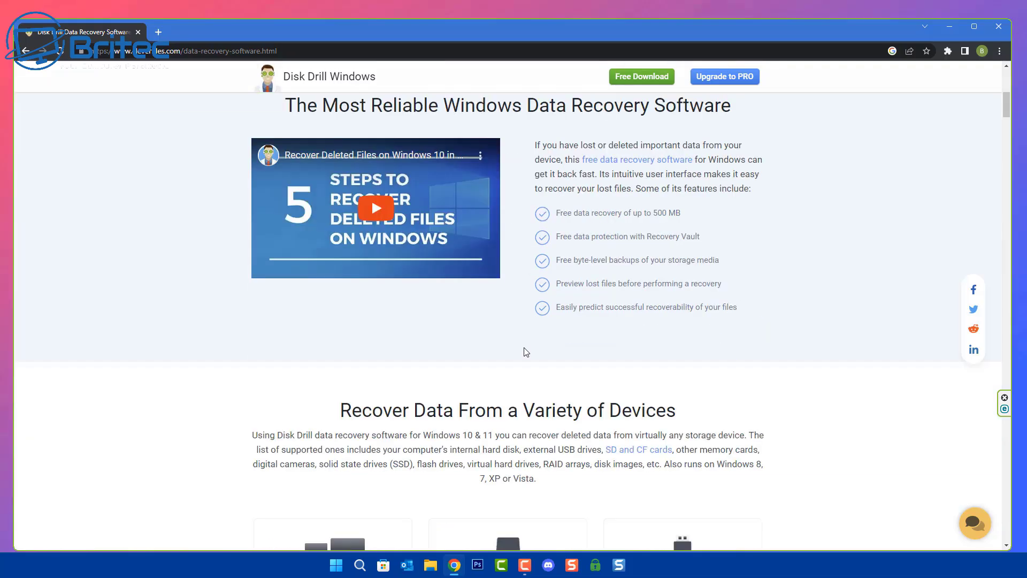
left_click_drag(558, 215, 690, 214)
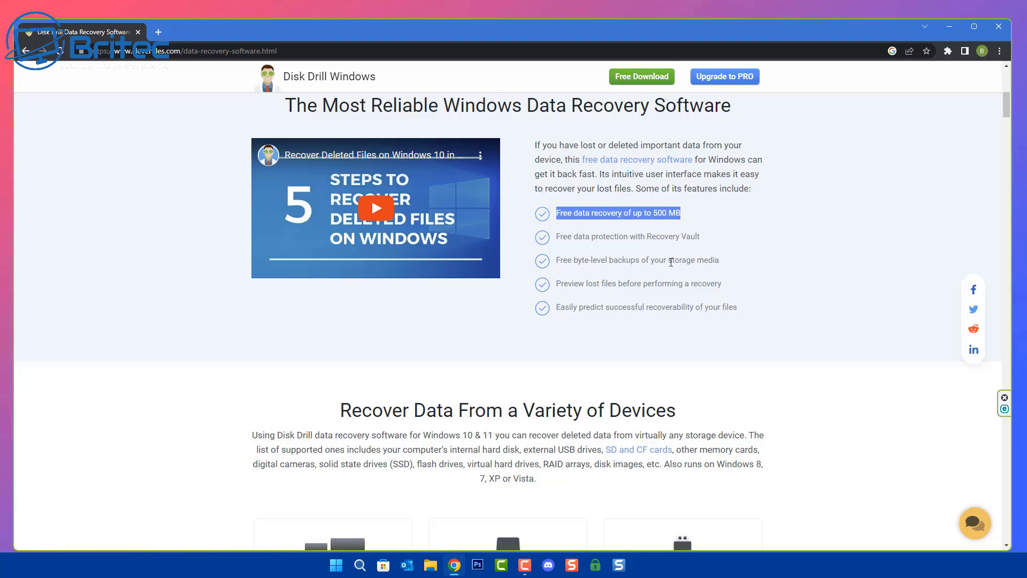
left_click(693, 227)
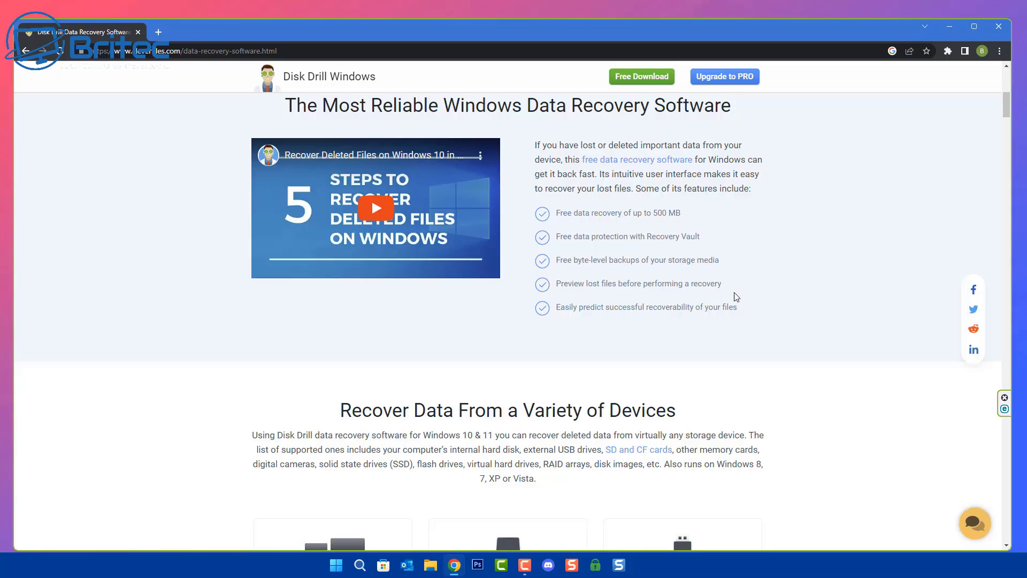
left_click_drag(557, 288, 727, 290)
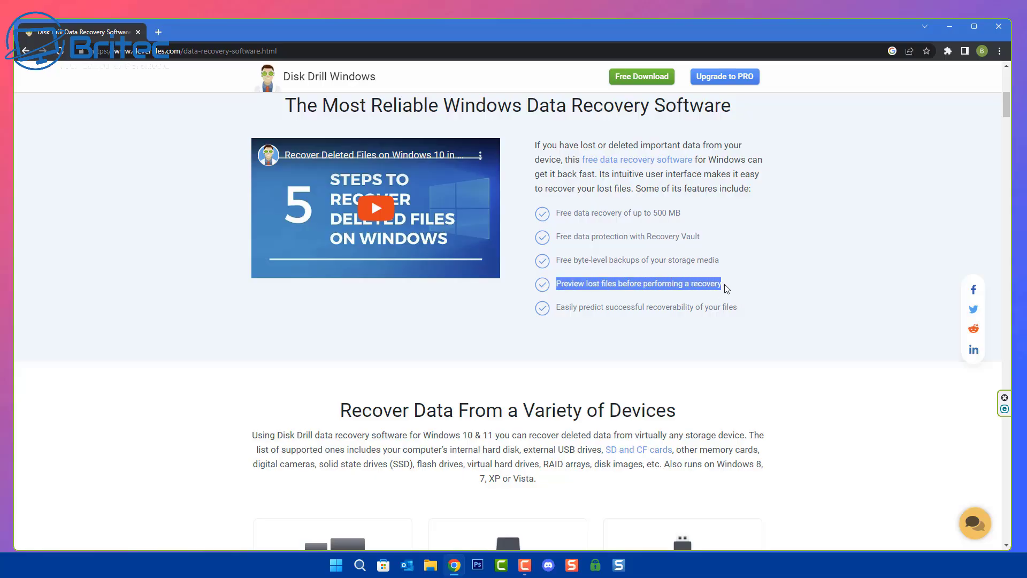
left_click(747, 307)
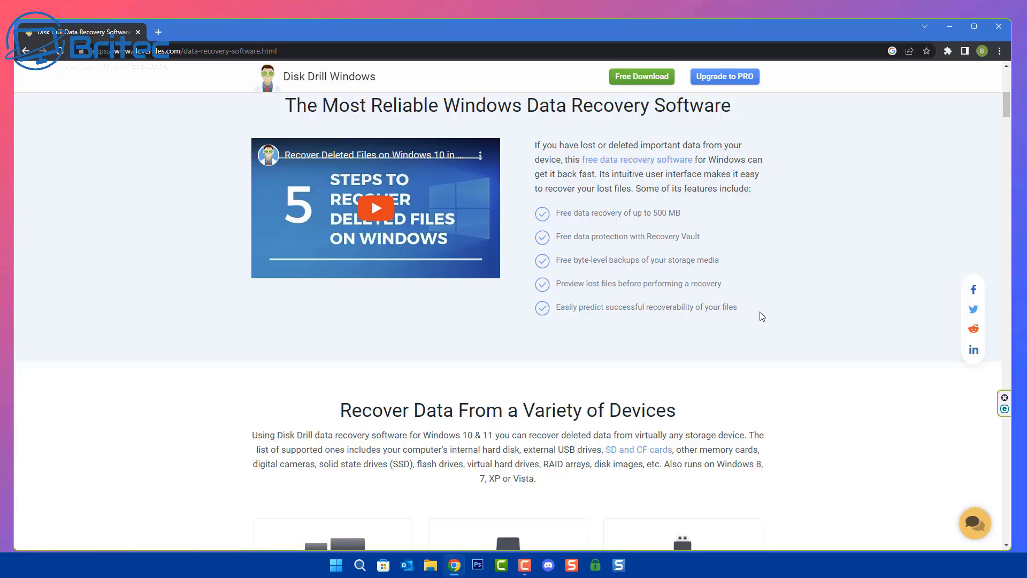
scroll(762, 316, "down", 5)
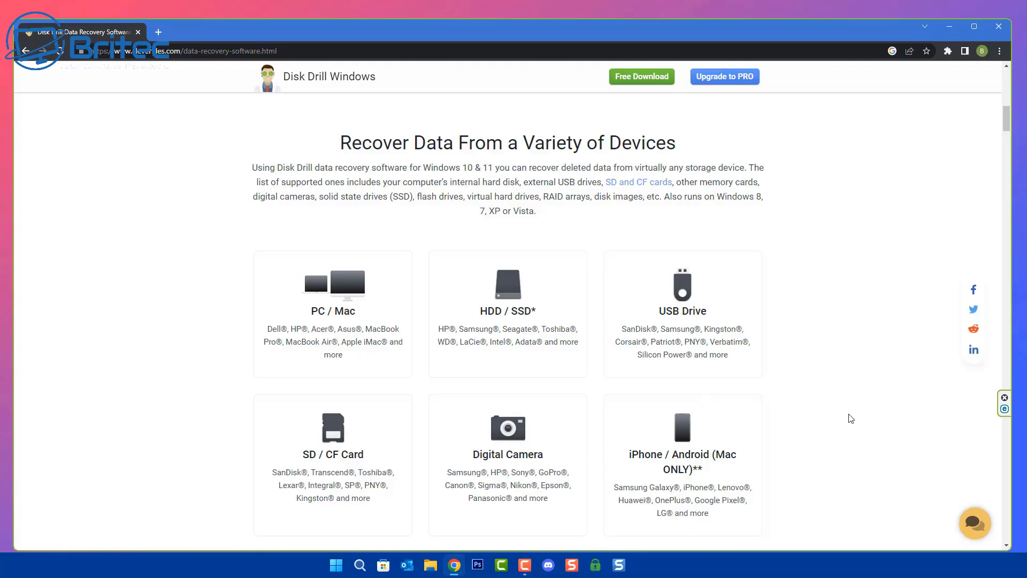
Step: Download the free Disk Drill for Windows installer and run it, clearing the browser out of the way
left_click(650, 82)
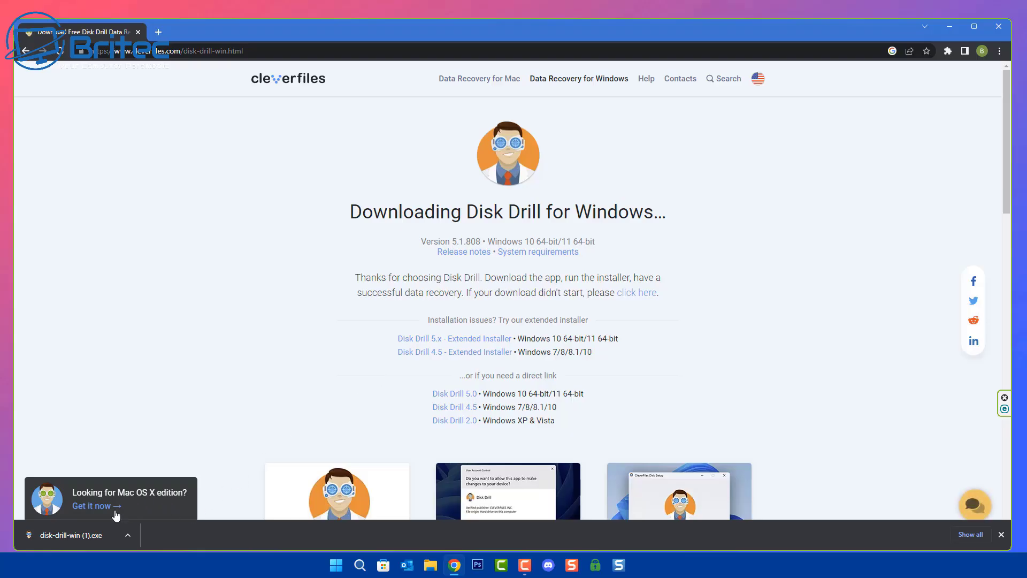
left_click(72, 537)
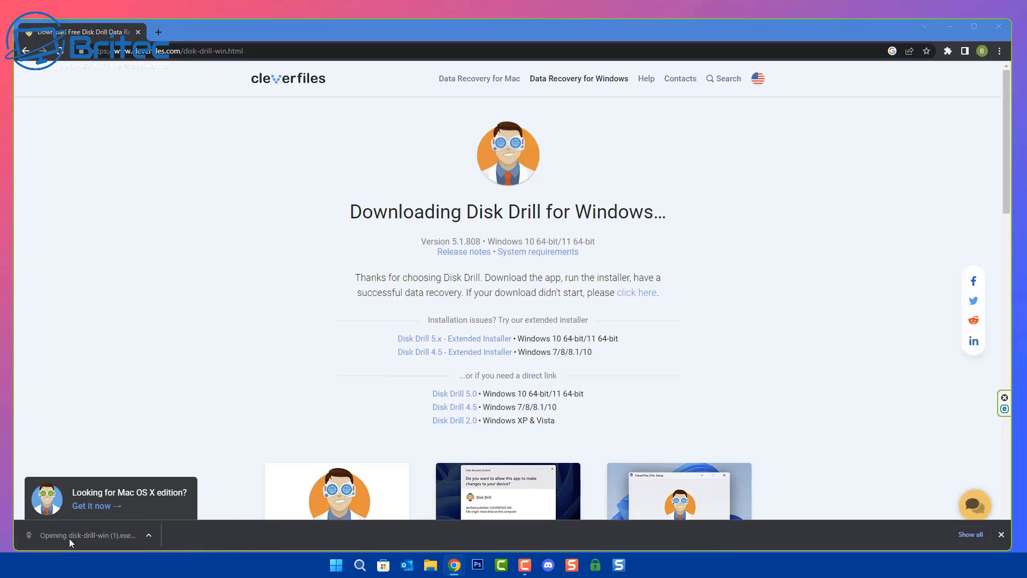
left_click(948, 28)
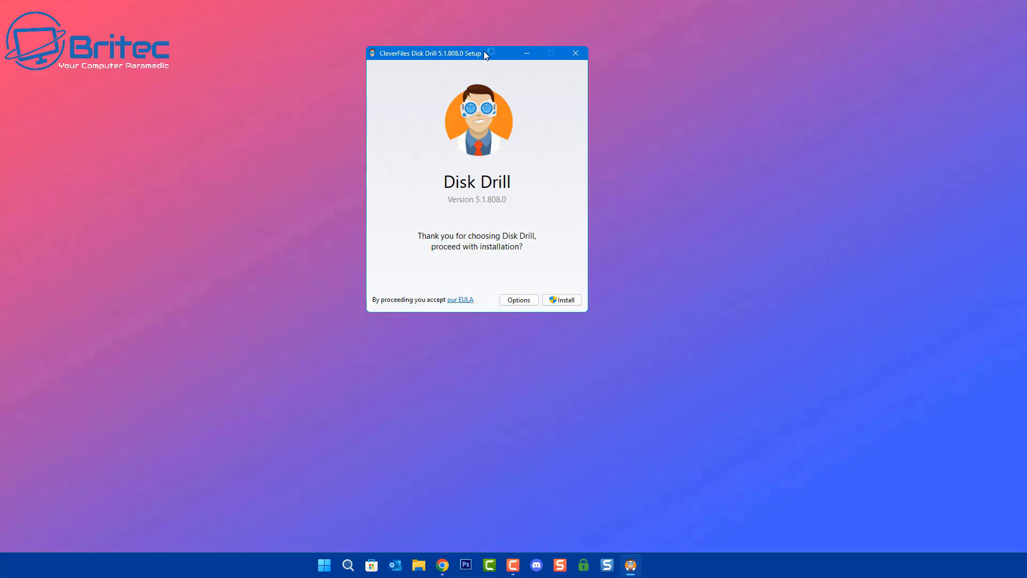
left_click_drag(484, 51, 483, 62)
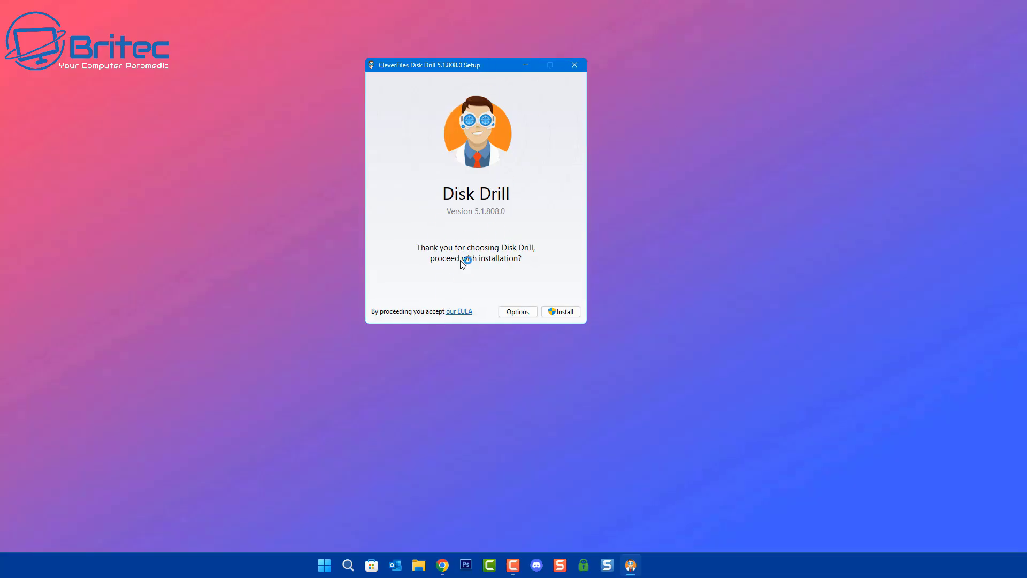
Step: Install Disk Drill, keeping the default destination folder C:\Program Files\CleverFiles\Disk Drill
left_click(520, 315)
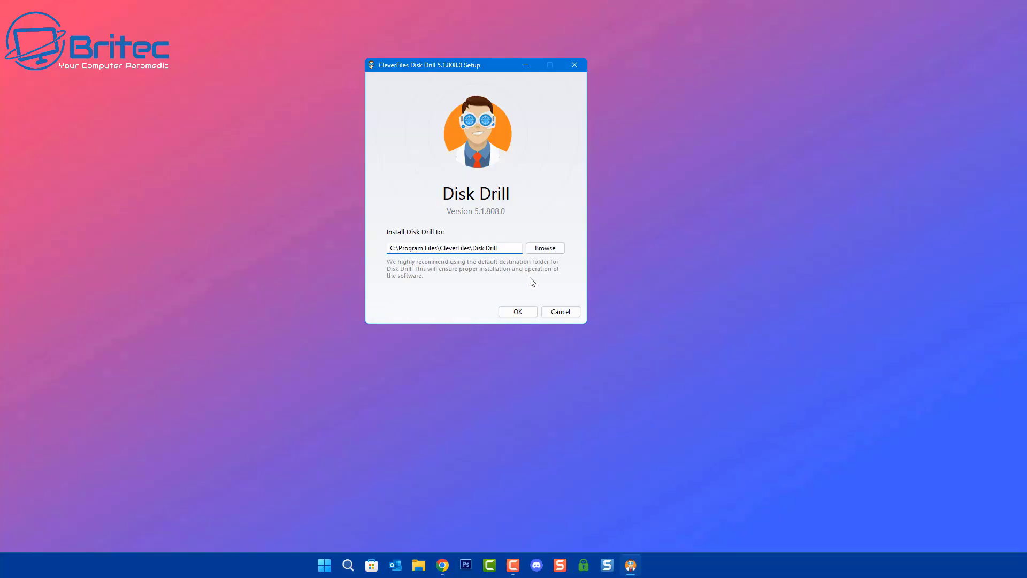
left_click(519, 312)
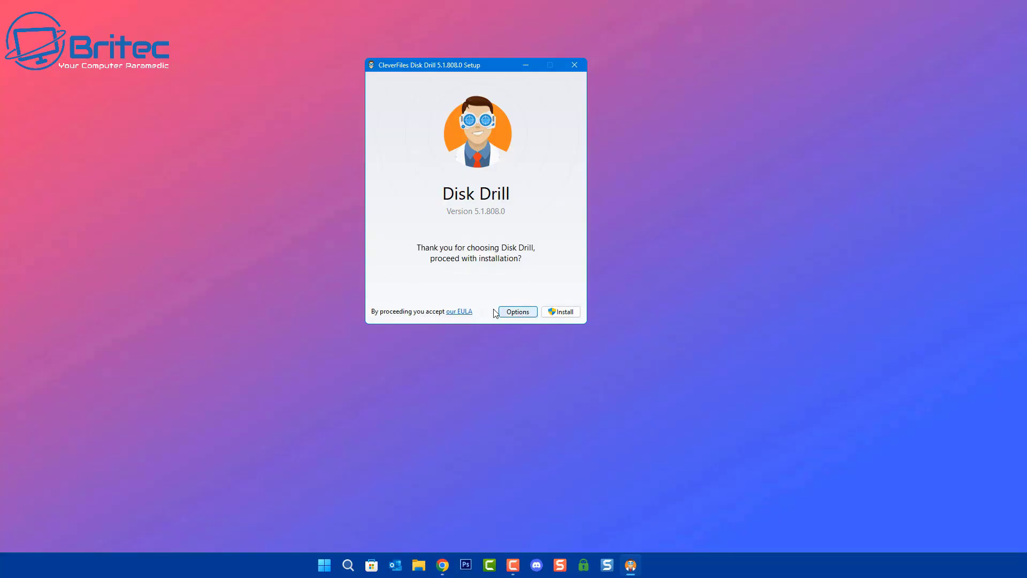
left_click(563, 313)
left_click(562, 312)
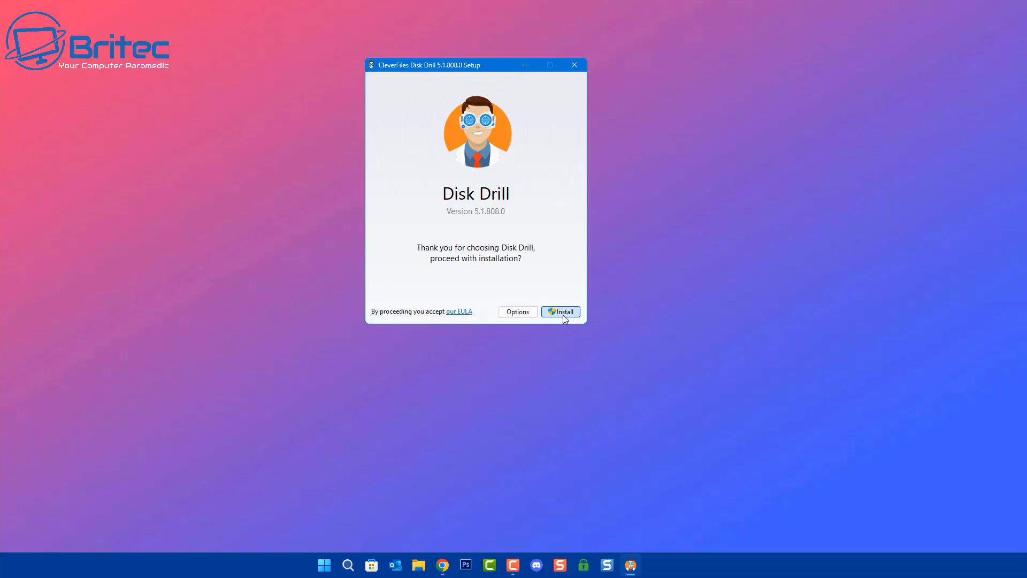
left_click(563, 313)
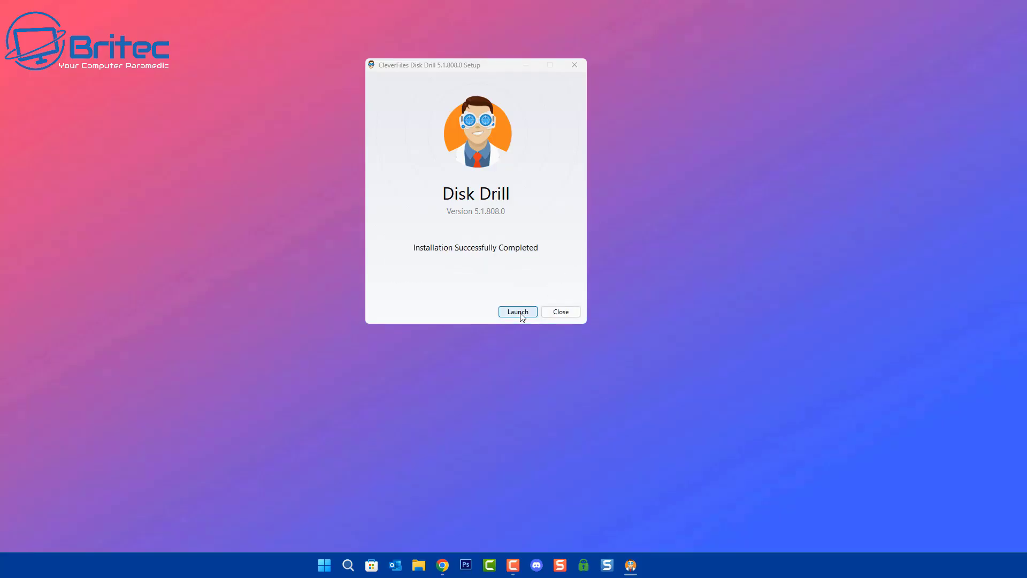
Step: Launch Disk Drill from the finished setup and submit its license activation
left_click(518, 312)
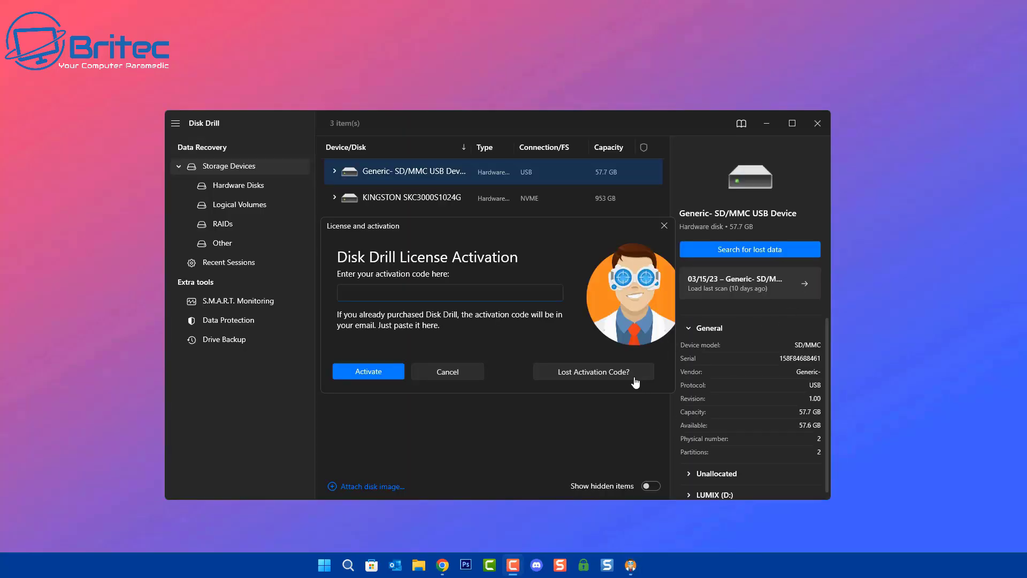
left_click(662, 227)
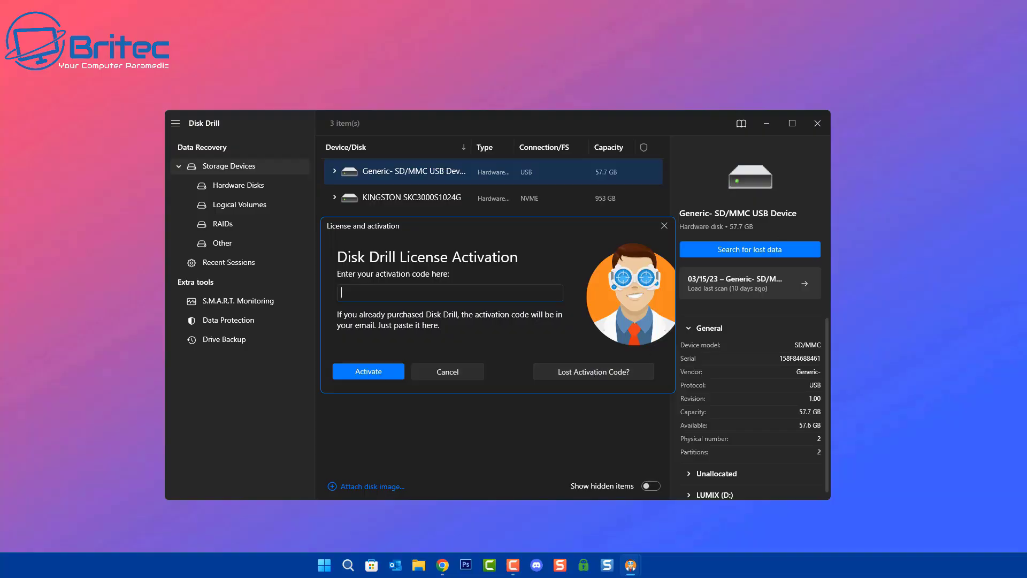
left_click(369, 372)
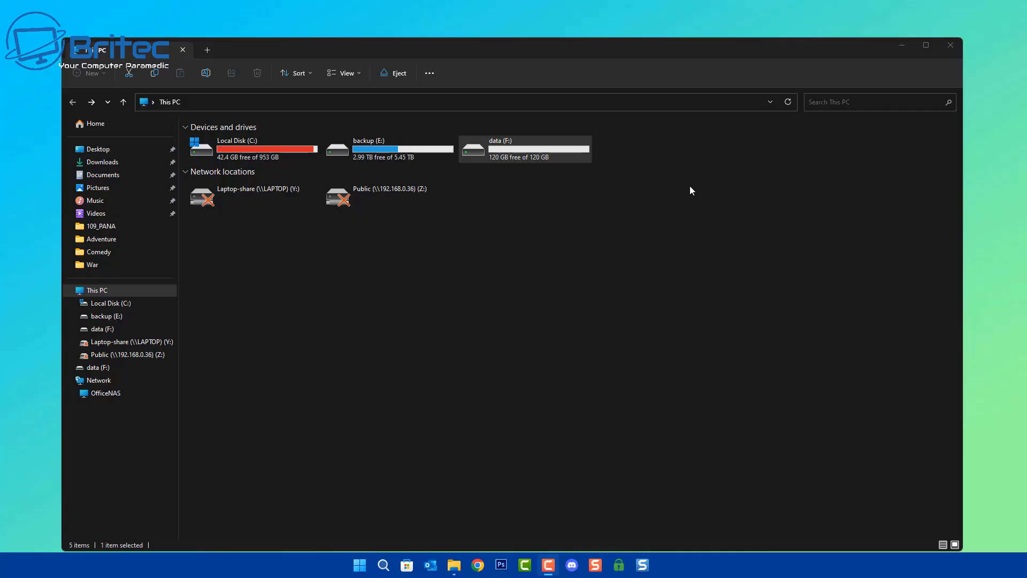
Step: Check the contents of the data (F:) drive in File Explorer, then close the window
left_click(543, 157)
double_click(543, 157)
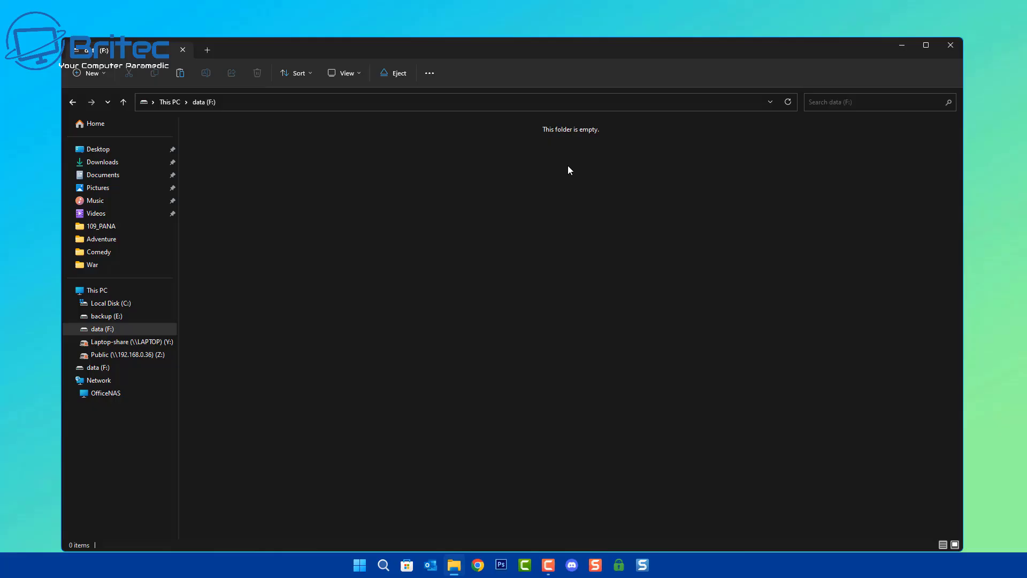
left_click(73, 102)
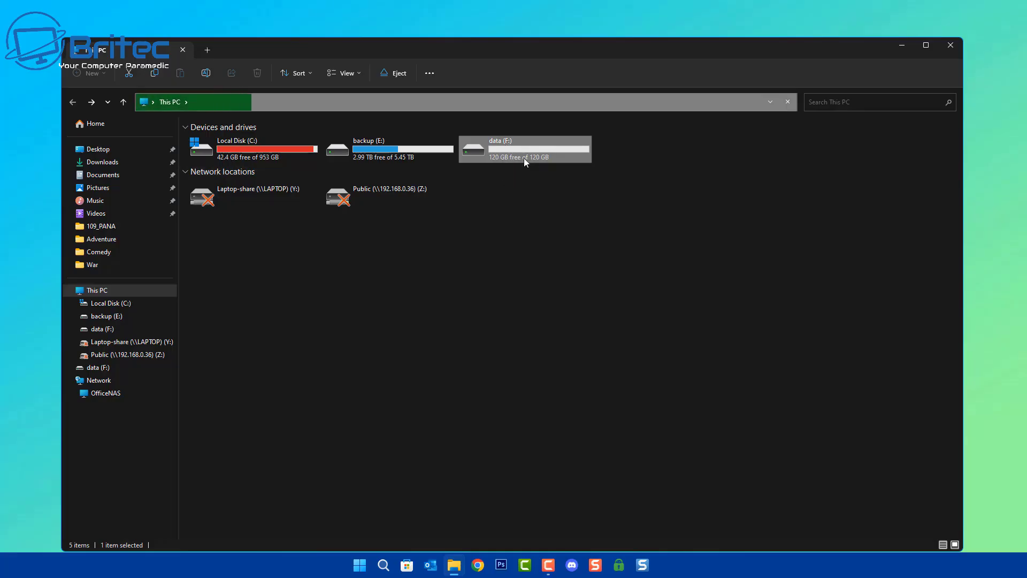
double_click(525, 159)
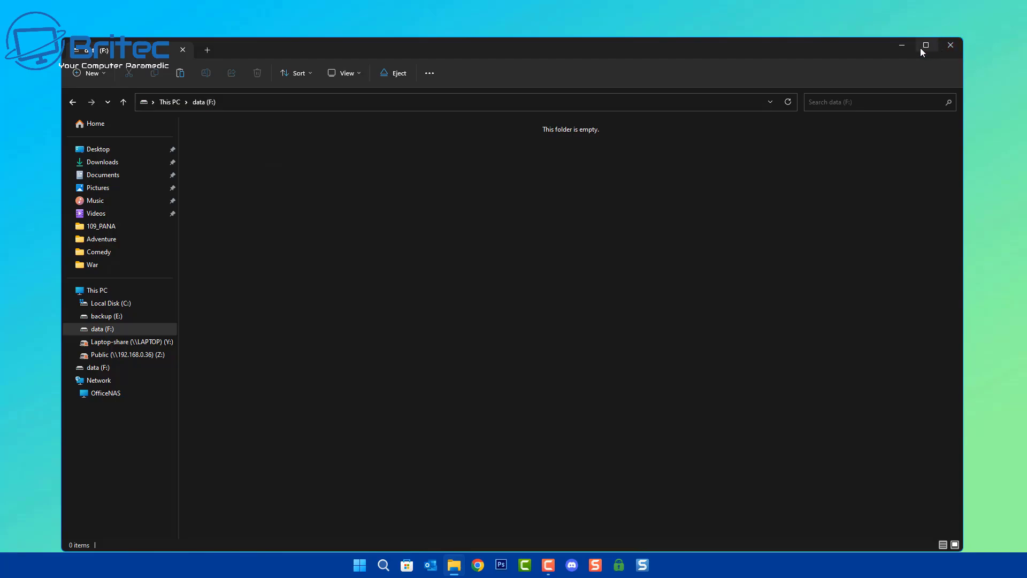
left_click(948, 47)
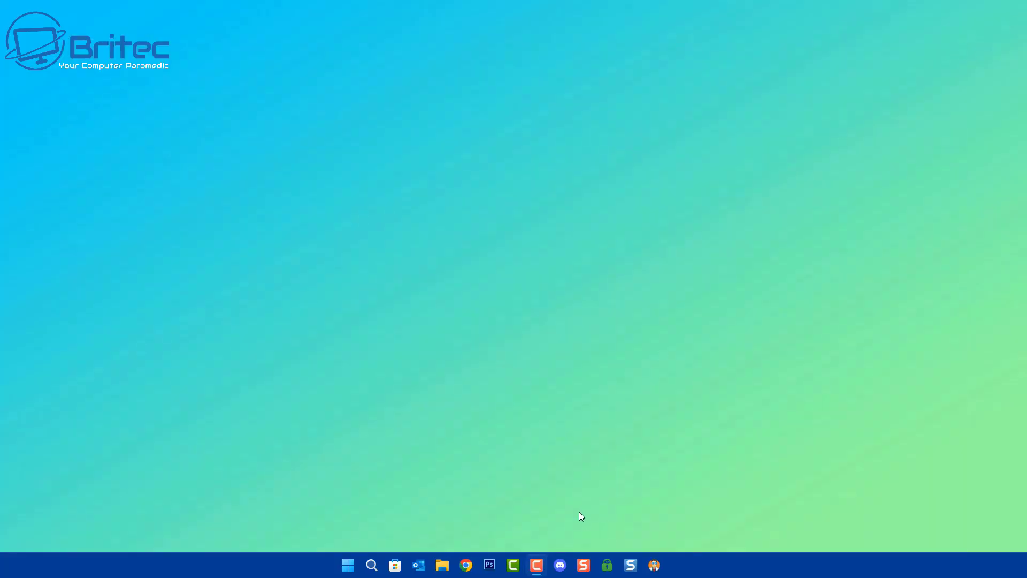
Step: Switch to Disk Drill and scan the SanDisk SDDR-B531 USB device for lost data
left_click(654, 566)
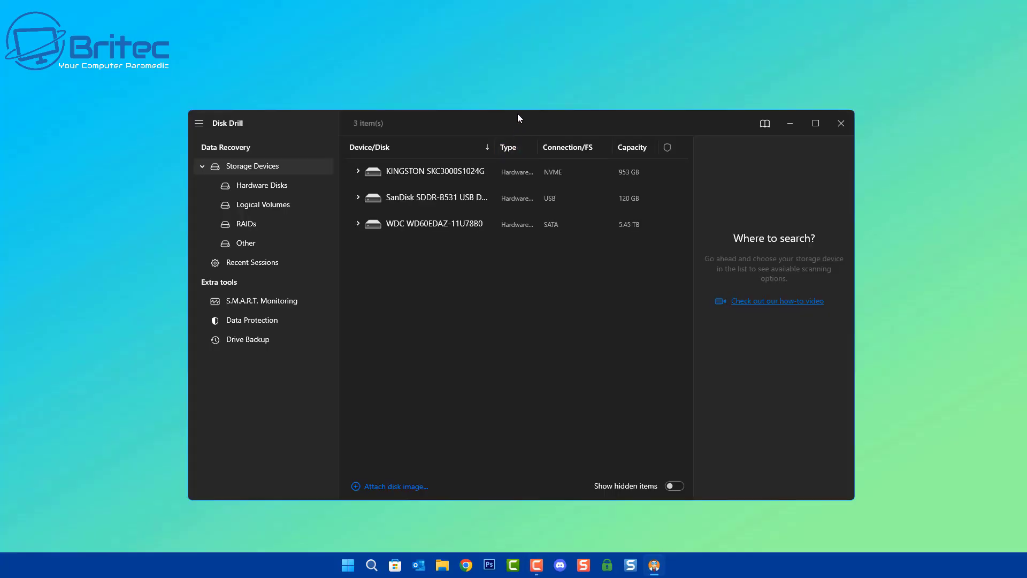
left_click(557, 217)
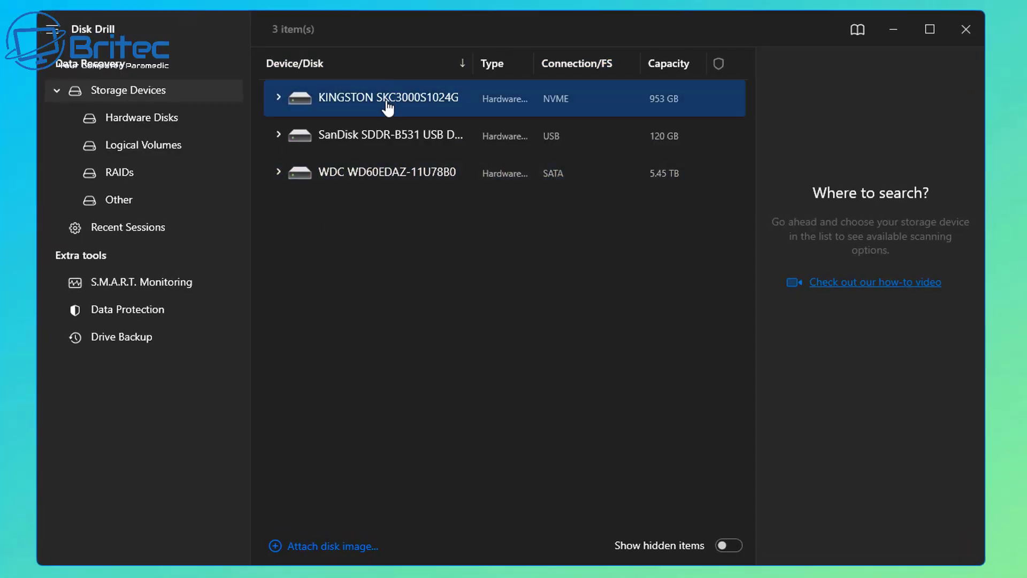
left_click(365, 145)
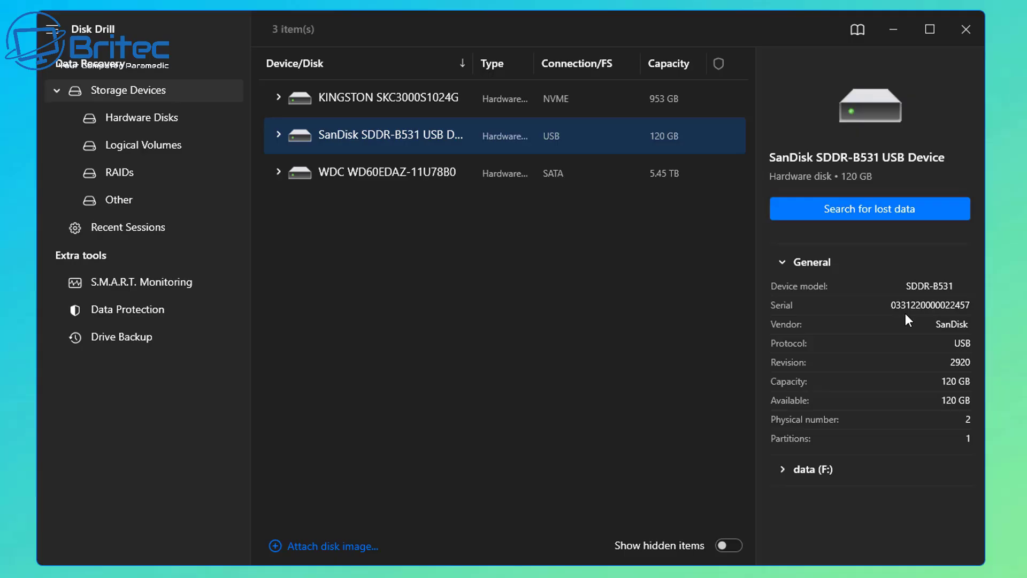
left_click(862, 210)
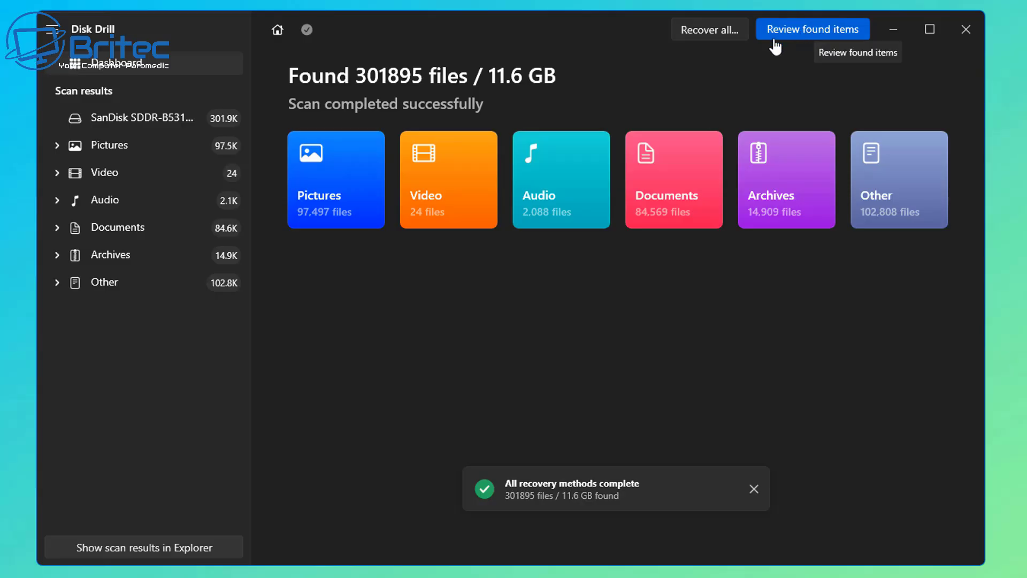
Step: List the found pictures, expand the Reconstructed group and mark its Pictures folder for recovery
left_click(328, 171)
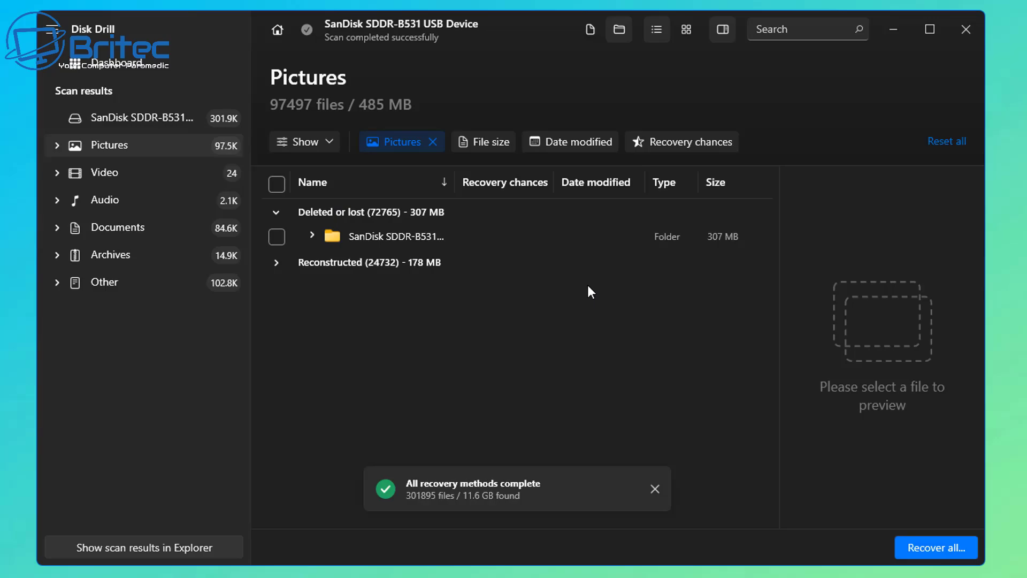
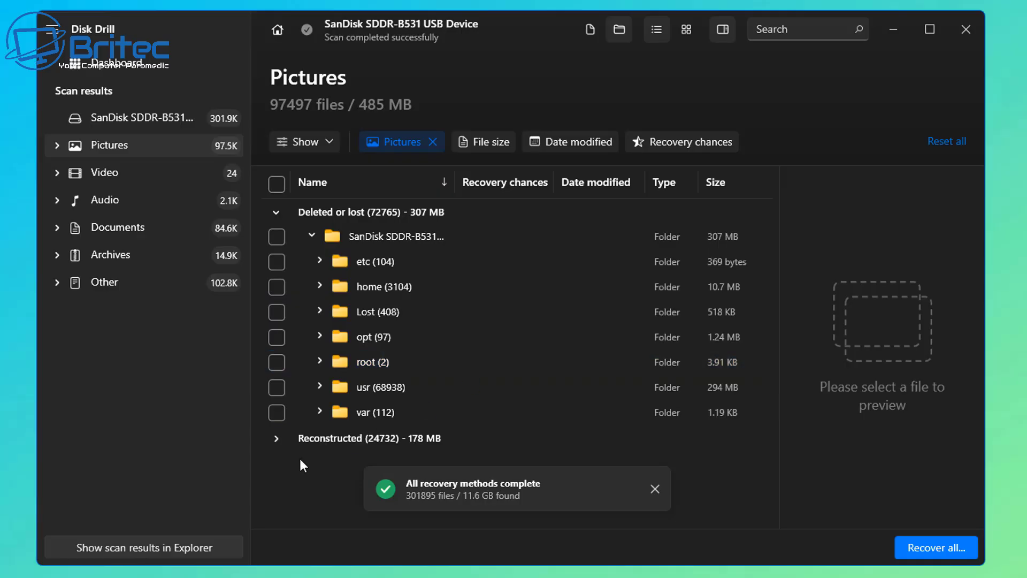
left_click(277, 439)
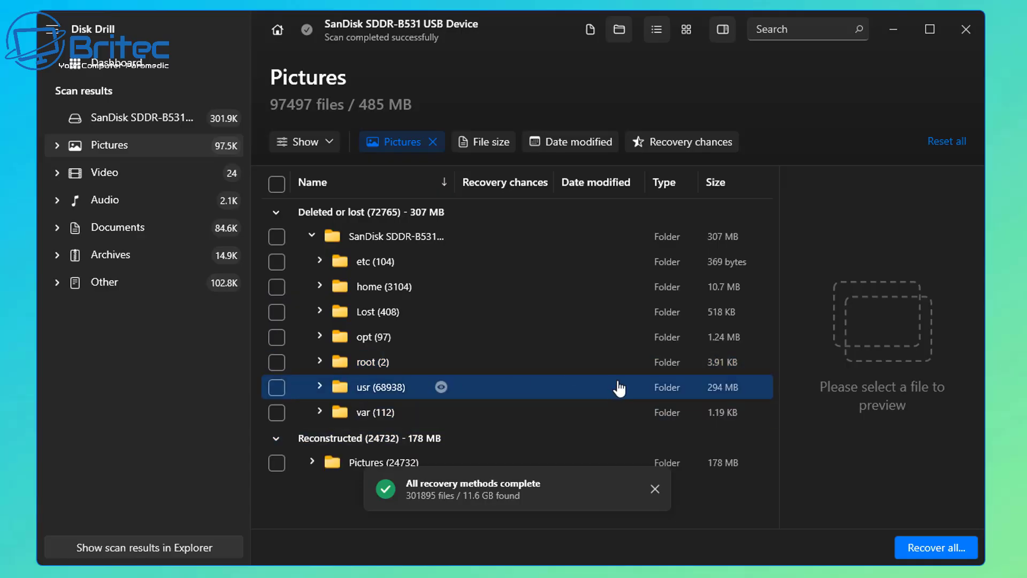
left_click(276, 463)
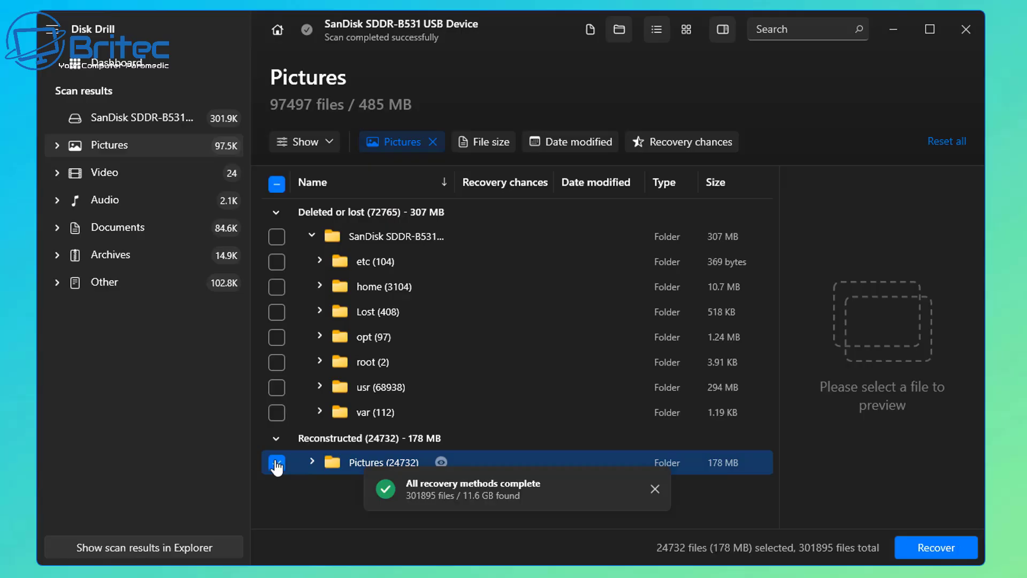
left_click(392, 463)
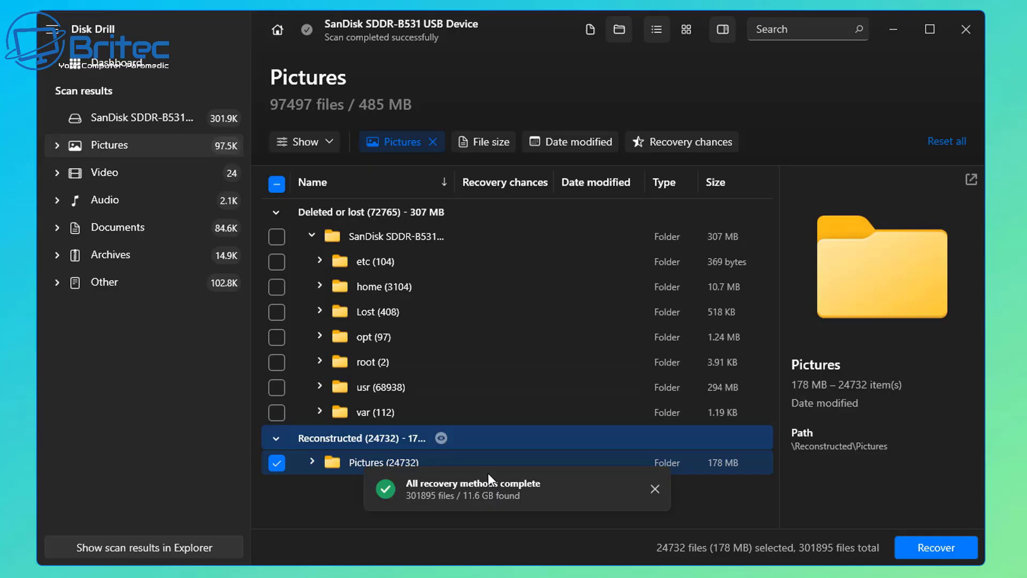
Step: Expand the reconstructed Pictures folder to view its file-type subfolders and dismiss the scan completion notification
left_click(312, 461)
scroll(573, 409, "down", 5)
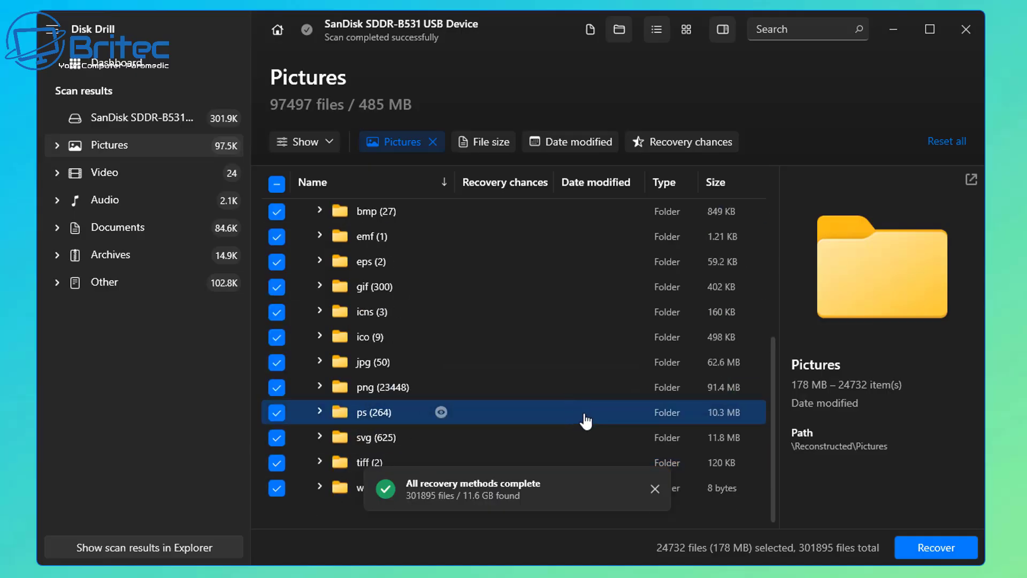
left_click(654, 489)
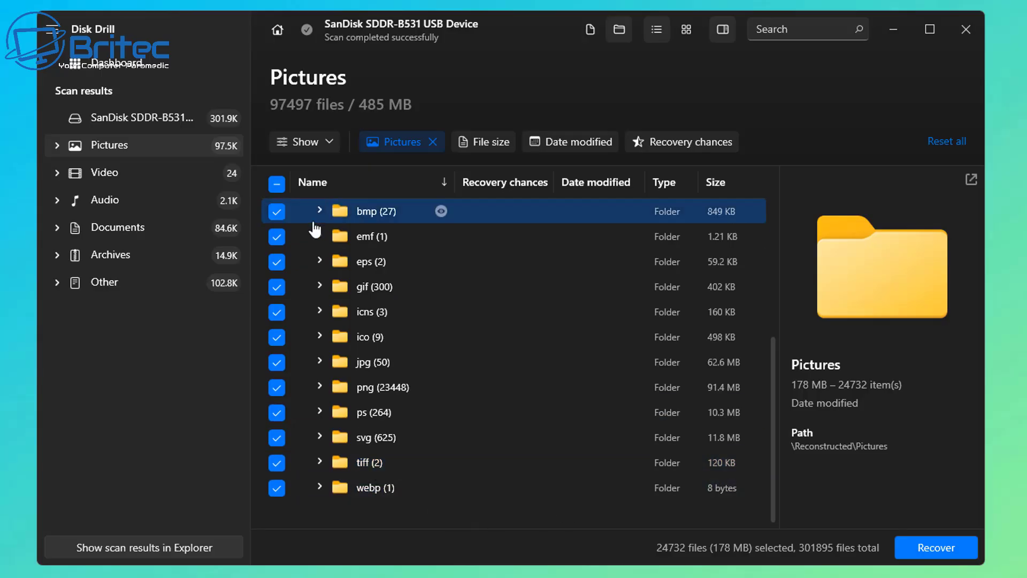
Step: Exclude every file-type subfolder of the reconstructed Pictures folder from recovery except jpg
left_click(277, 213)
left_click(276, 238)
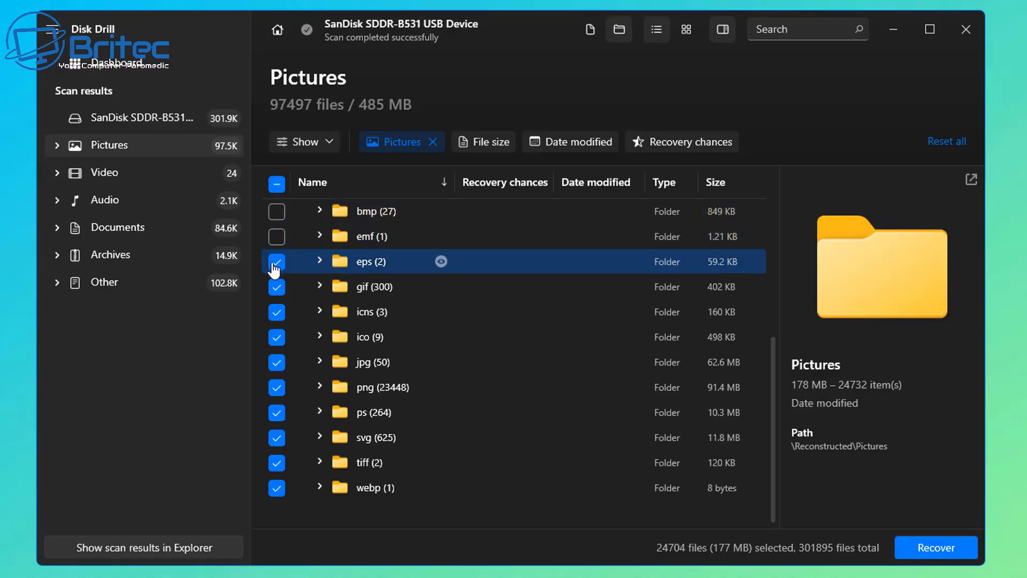
left_click(278, 263)
left_click(277, 289)
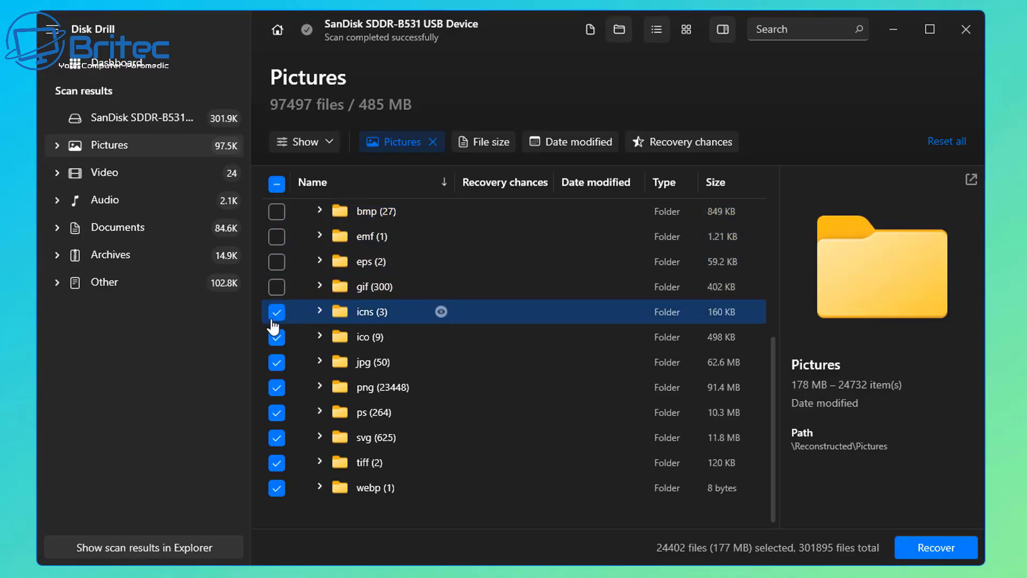
left_click(276, 314)
left_click(277, 339)
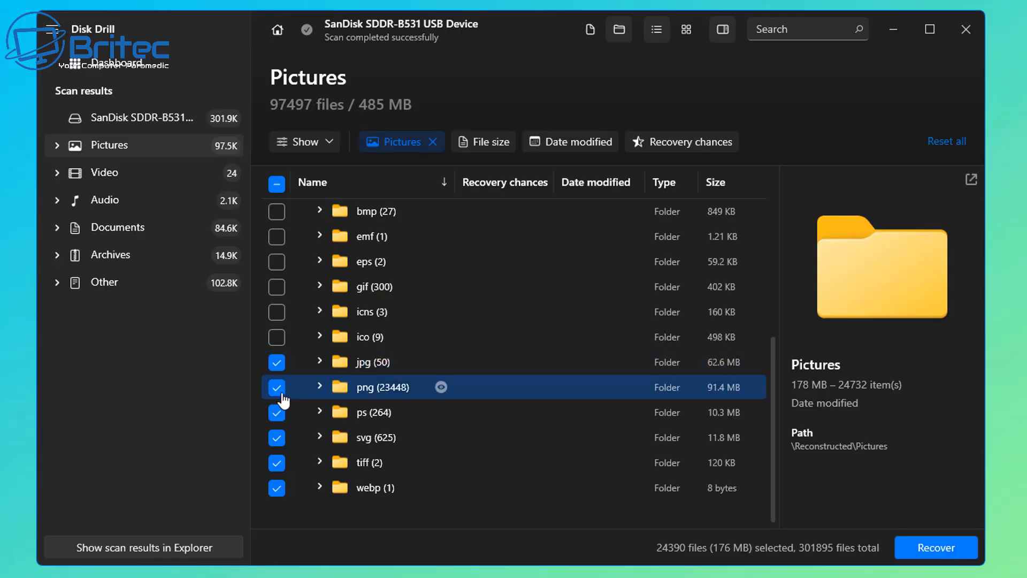
left_click(277, 388)
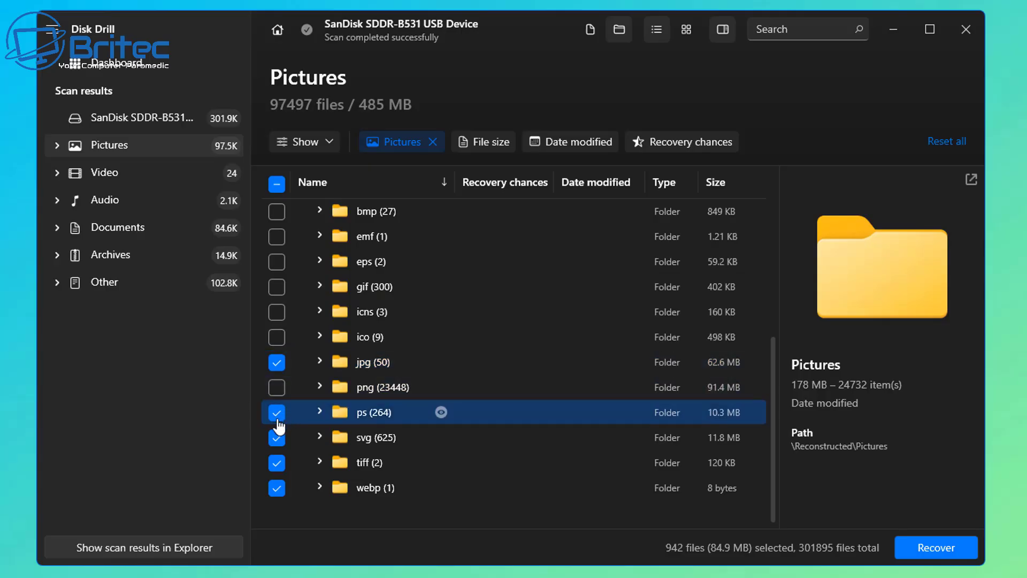
left_click(276, 413)
left_click(277, 438)
left_click(277, 463)
left_click(358, 496)
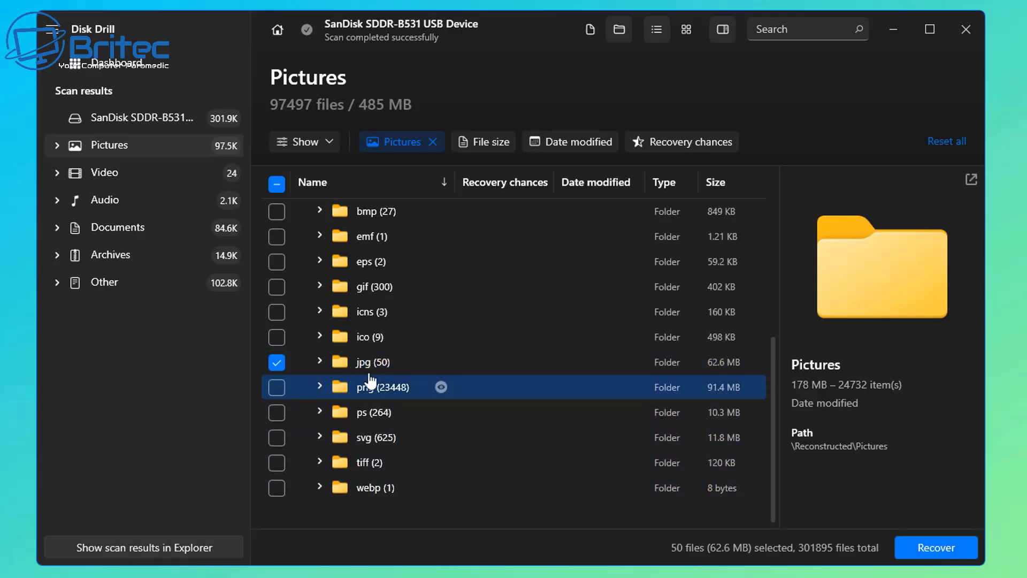
Step: Expand the jpg folder and preview its first three Adobe Photoshop images
left_click(320, 363)
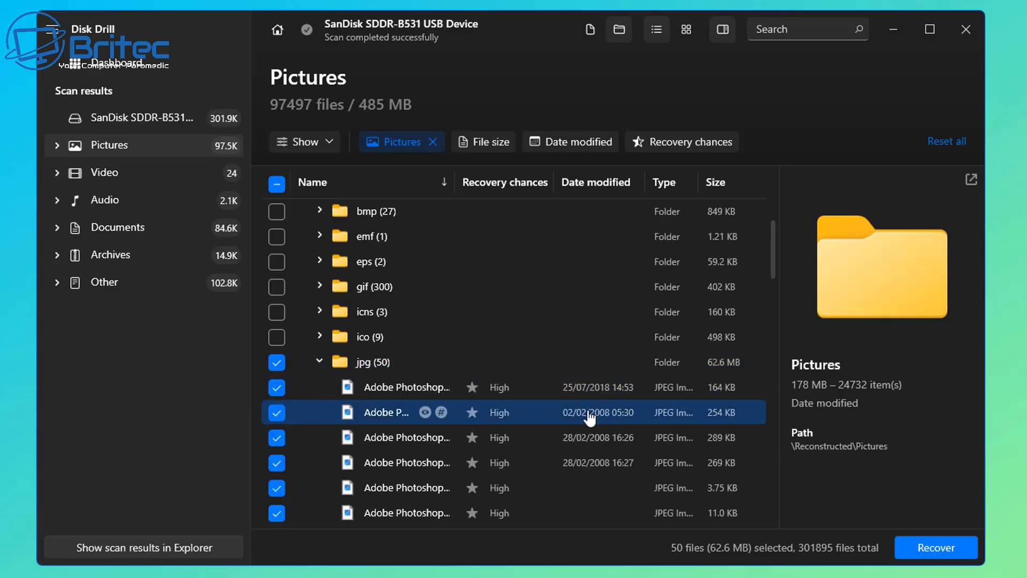
scroll(588, 420, "down", 1)
scroll(588, 419, "down", 1)
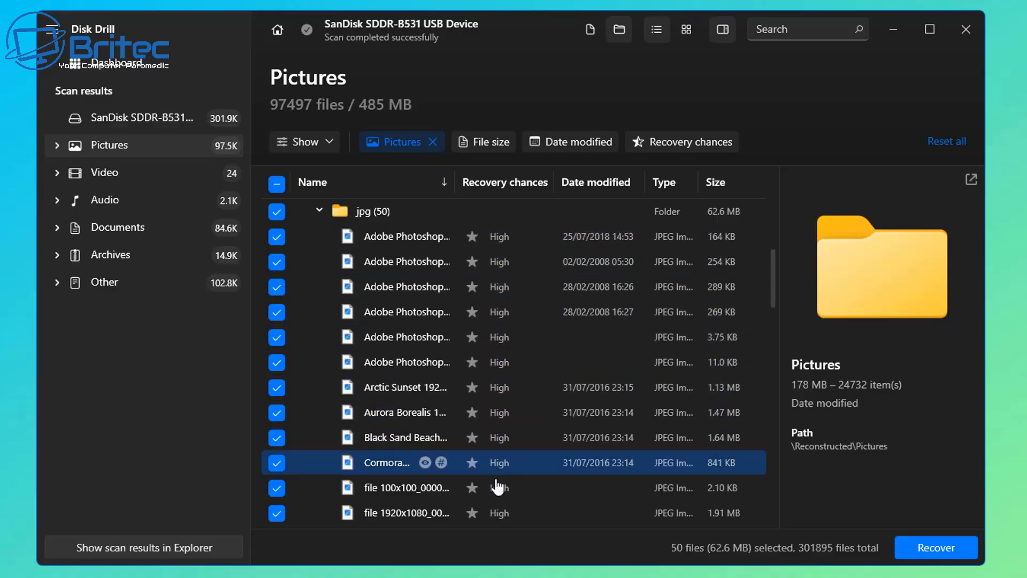
scroll(495, 460, "up", 1)
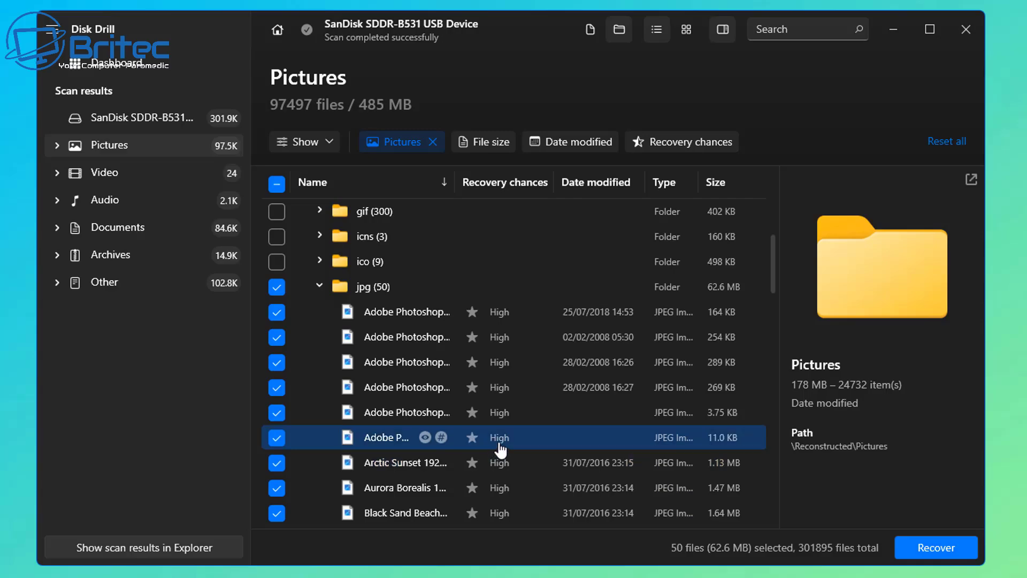
left_click(379, 315)
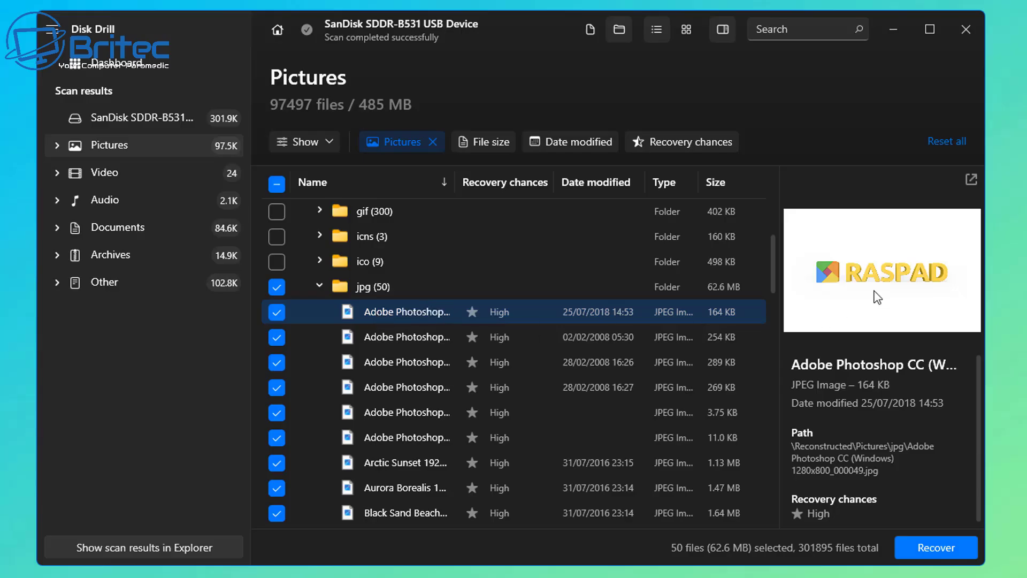
left_click(382, 337)
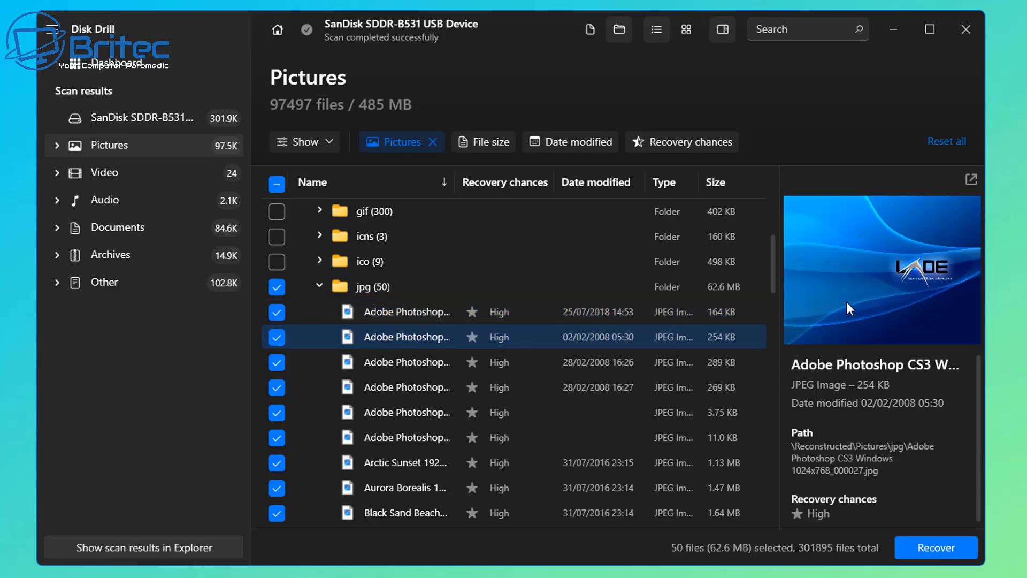
left_click(384, 362)
Step: Preview the Arctic Sunset, Black Sand Beach and file 100x100_000048.jpg images in the jpg folder
scroll(555, 386, "down", 2)
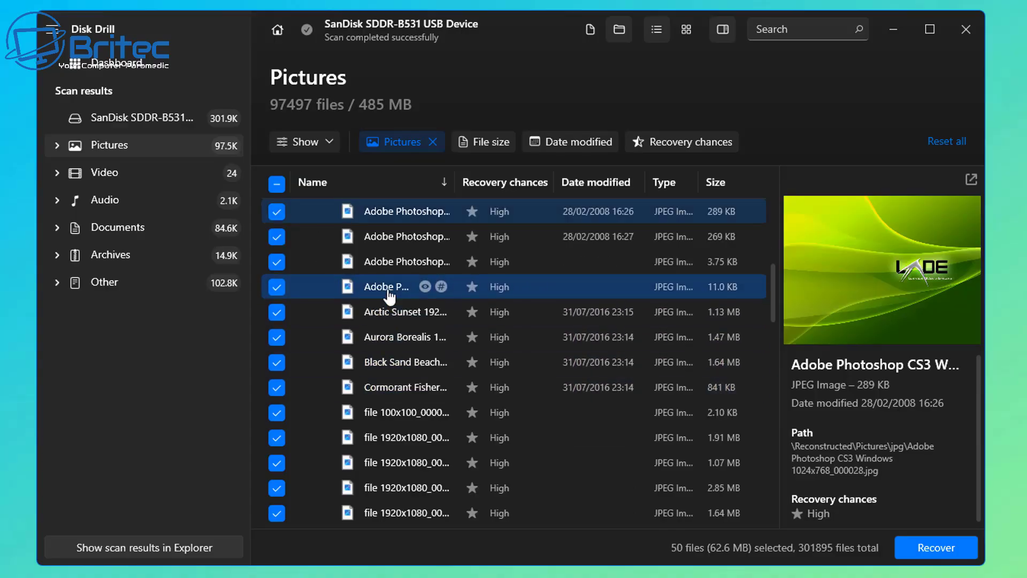
left_click(377, 319)
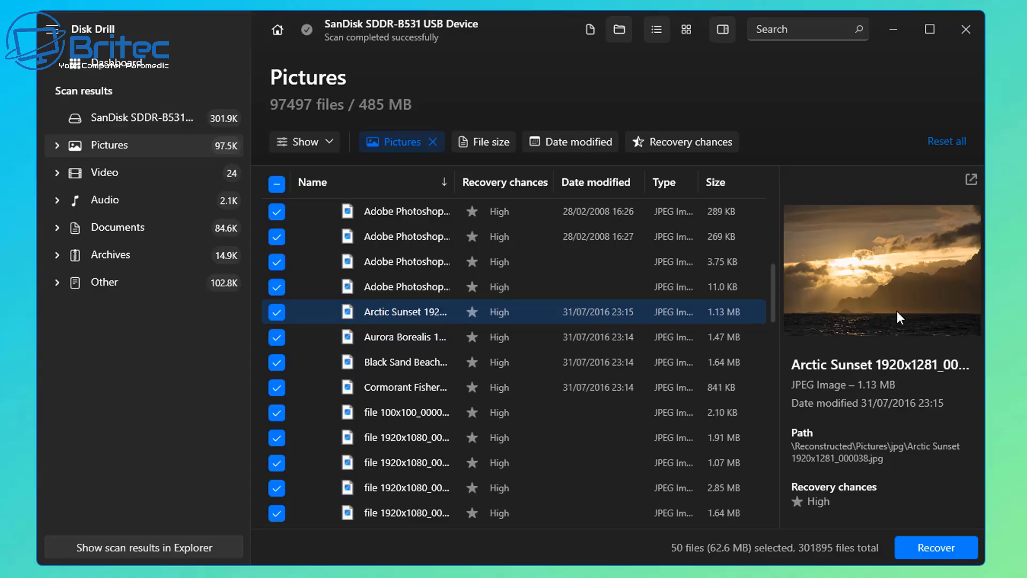
left_click(382, 364)
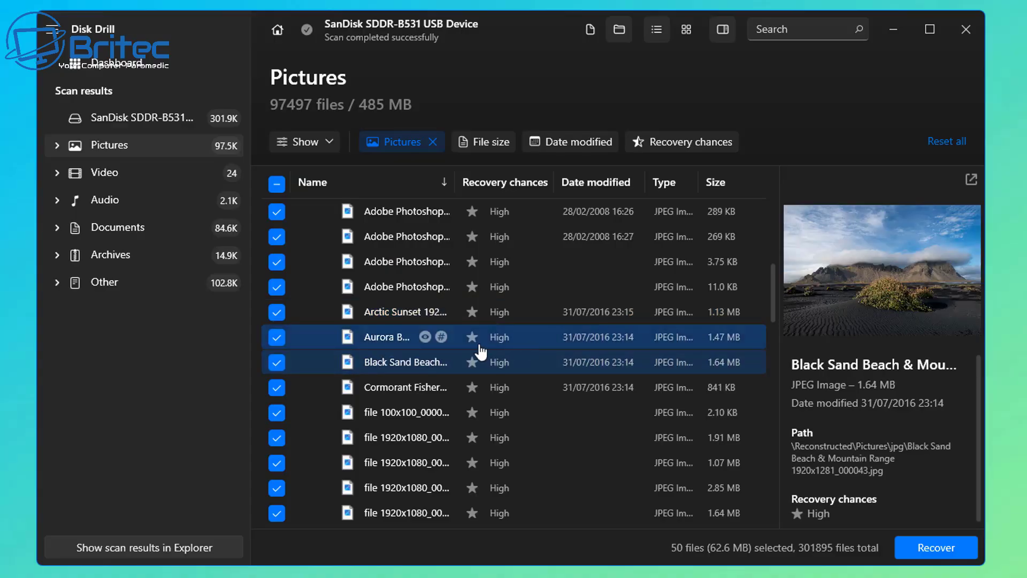
scroll(411, 335, "down", 2)
left_click(368, 263)
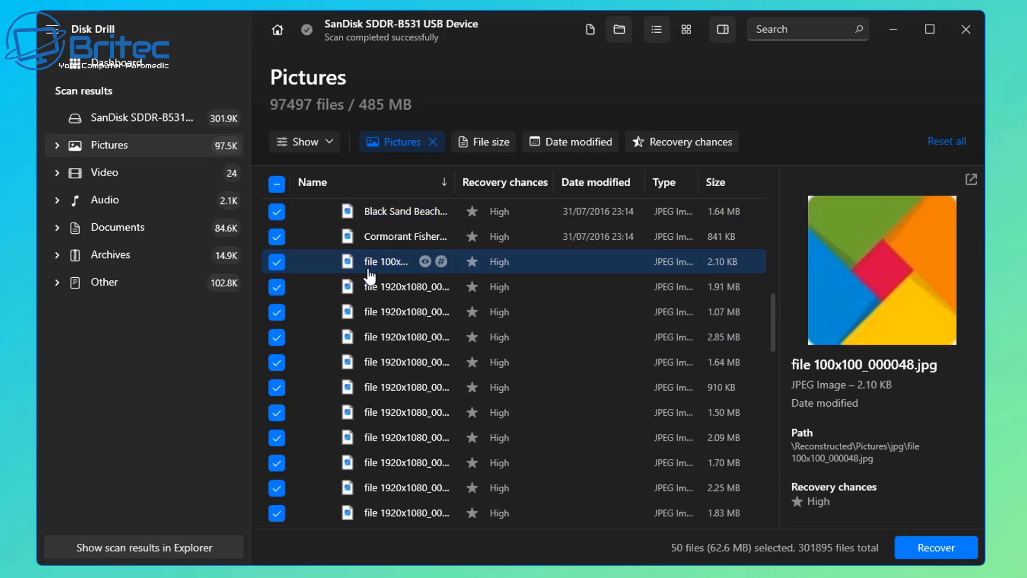
scroll(425, 294, "up", 1)
scroll(428, 296, "up", 2)
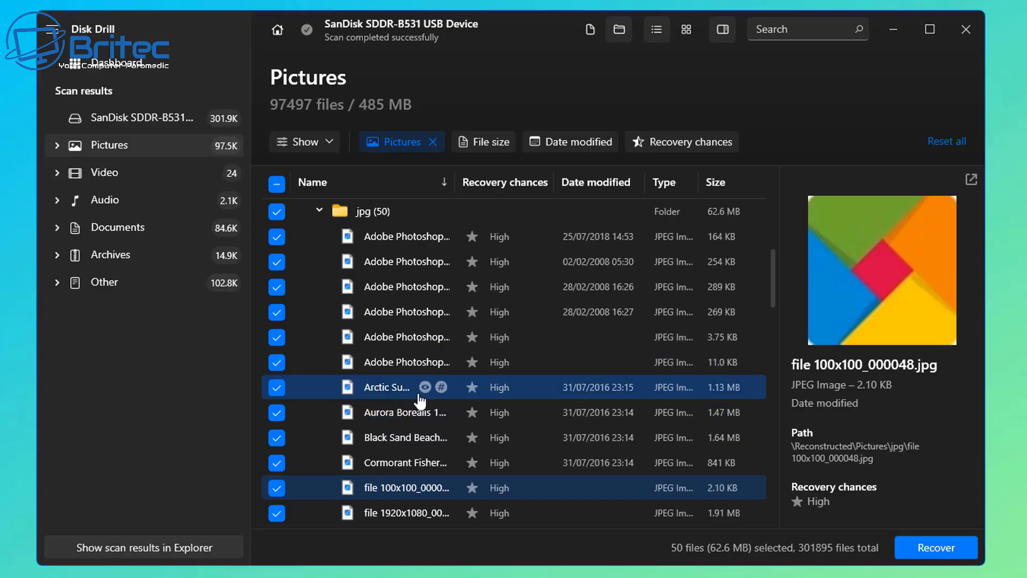
Step: Widen the Name column and exclude the six Adobe Photoshop images in the jpg folder from recovery
left_click_drag(453, 184, 513, 186)
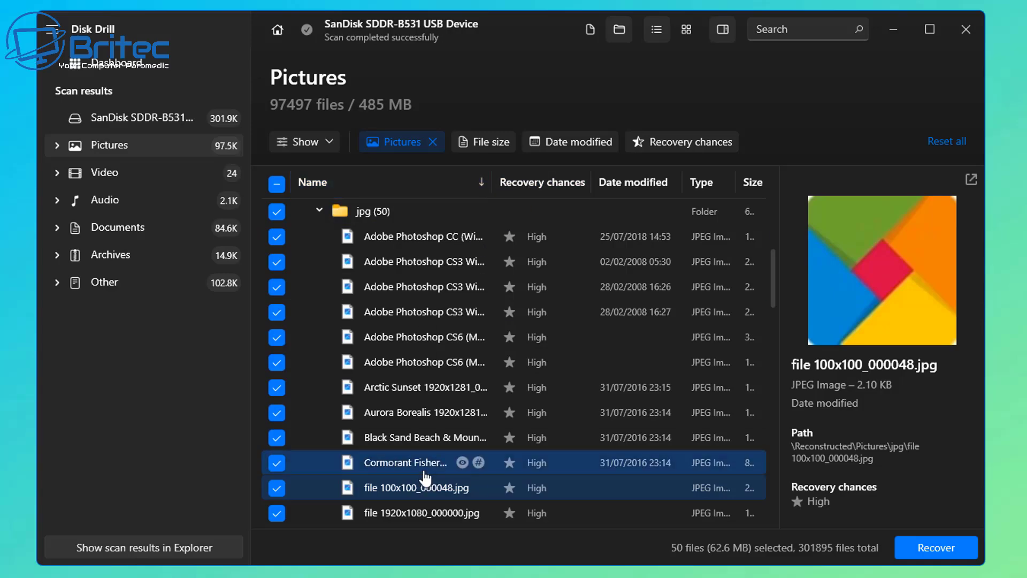
left_click(402, 364)
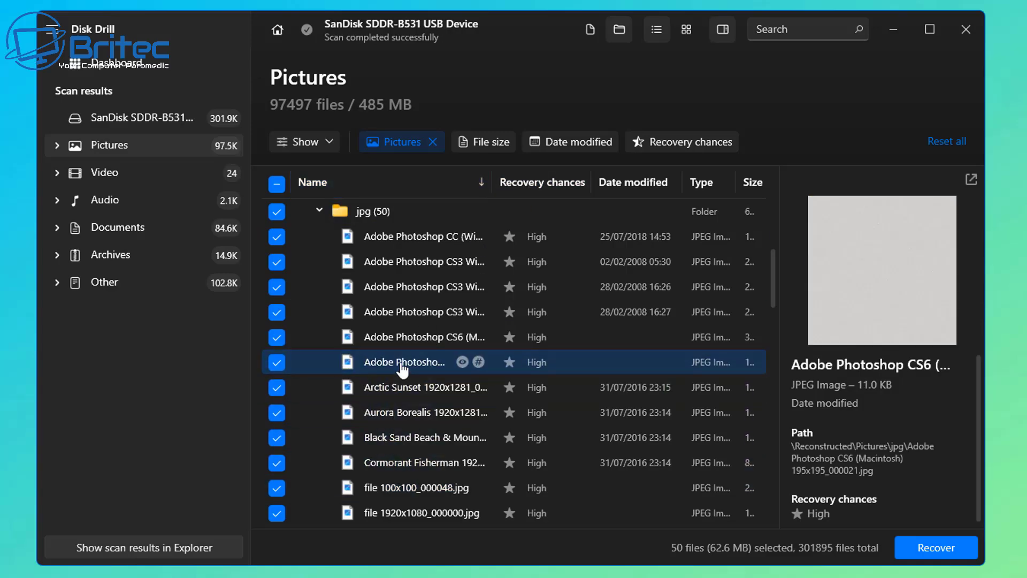
left_click(276, 364)
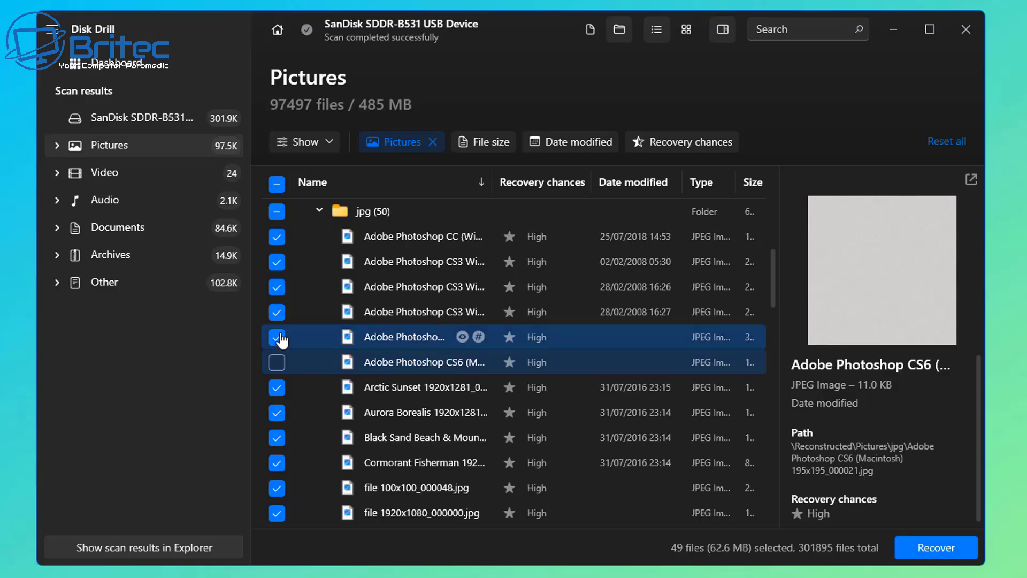
left_click(276, 337)
left_click(276, 312)
left_click(277, 287)
left_click(276, 261)
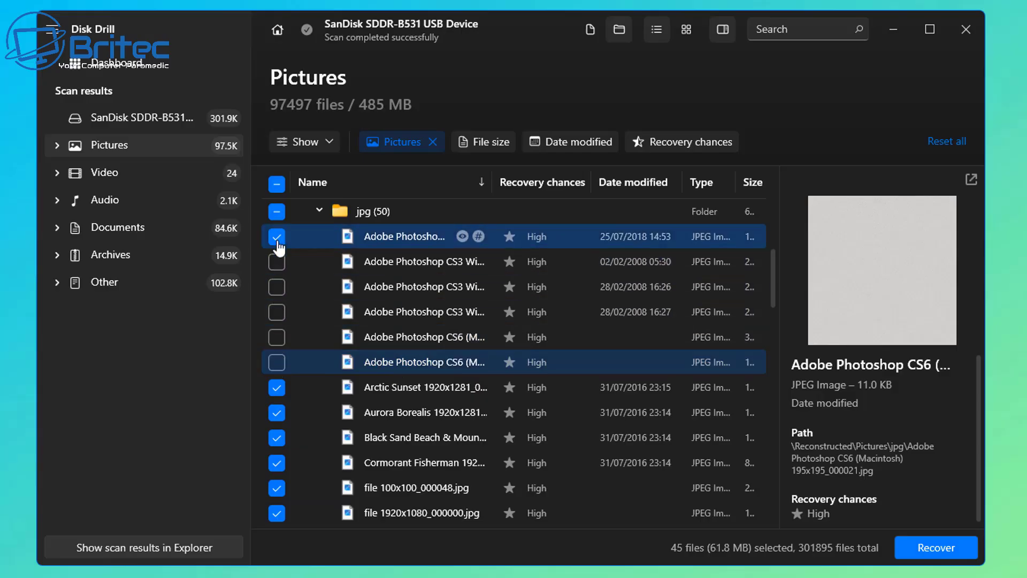
left_click(277, 237)
Step: Preview the Aurora Borealis, Black Sand Beach and Cormorant Fisherman images, and exclude file 100x100_000048.jpg from recovery
scroll(355, 407, "down", 2)
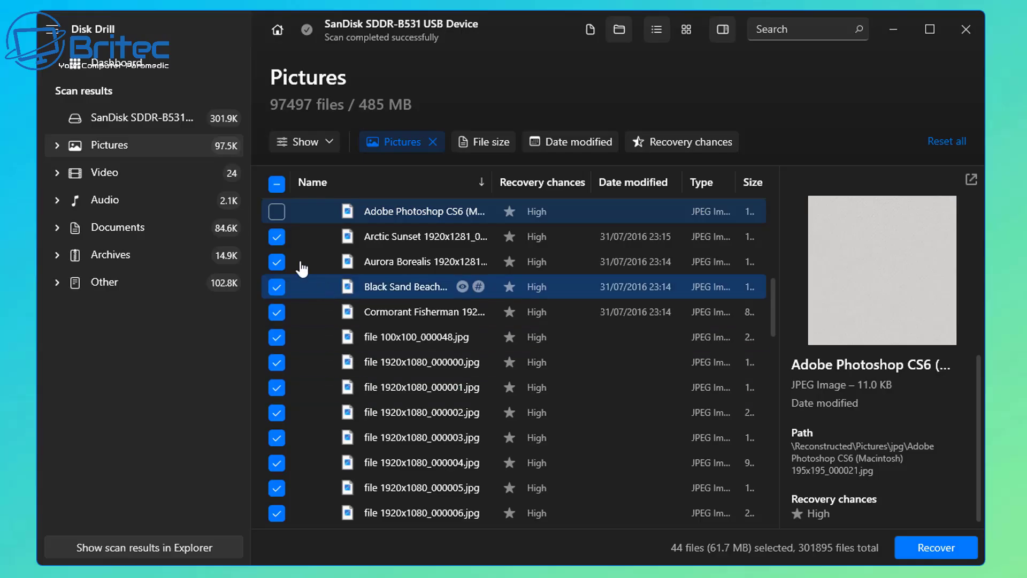
left_click(374, 263)
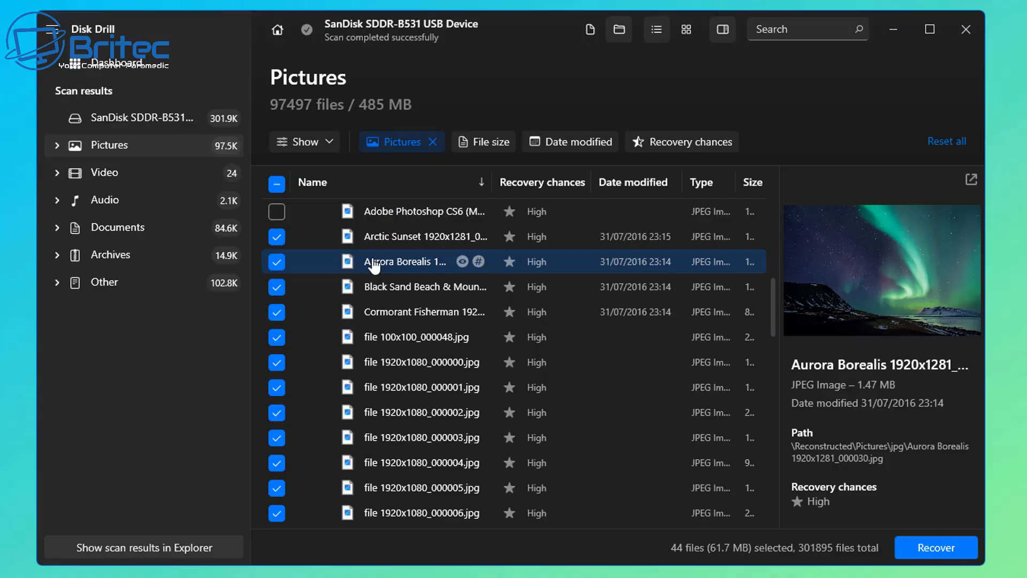
left_click(378, 290)
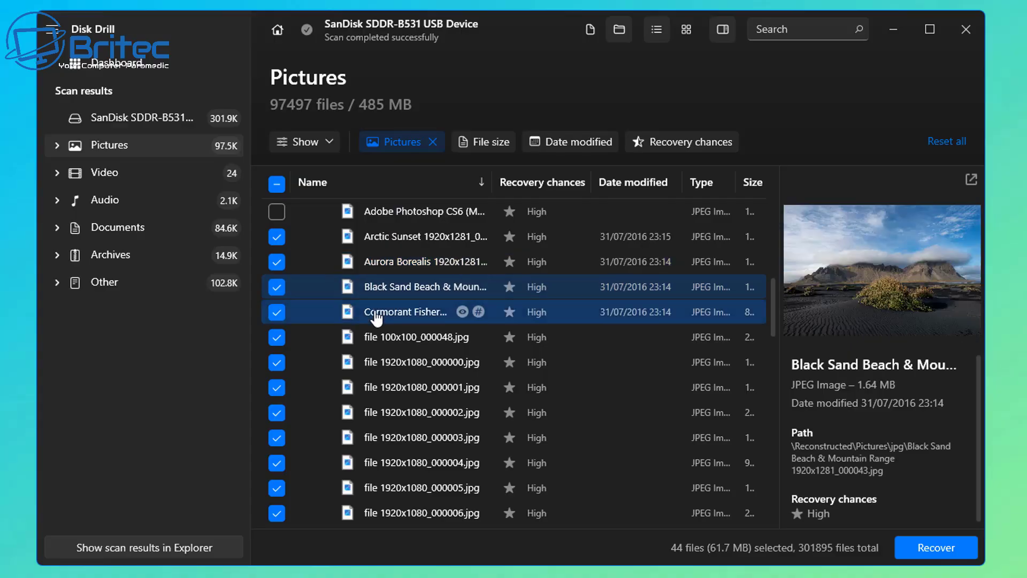
left_click(377, 316)
left_click(315, 337)
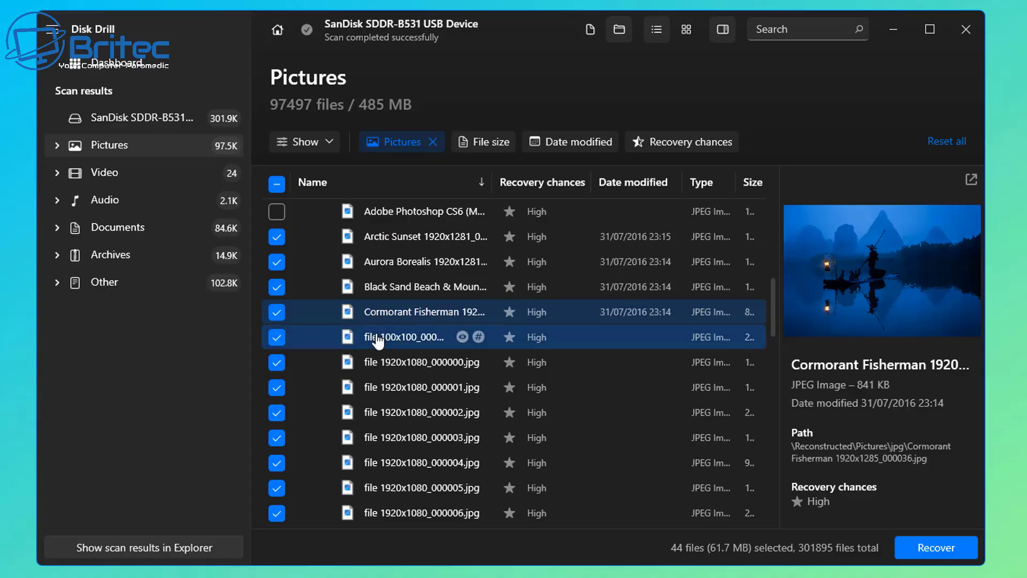
left_click(276, 339)
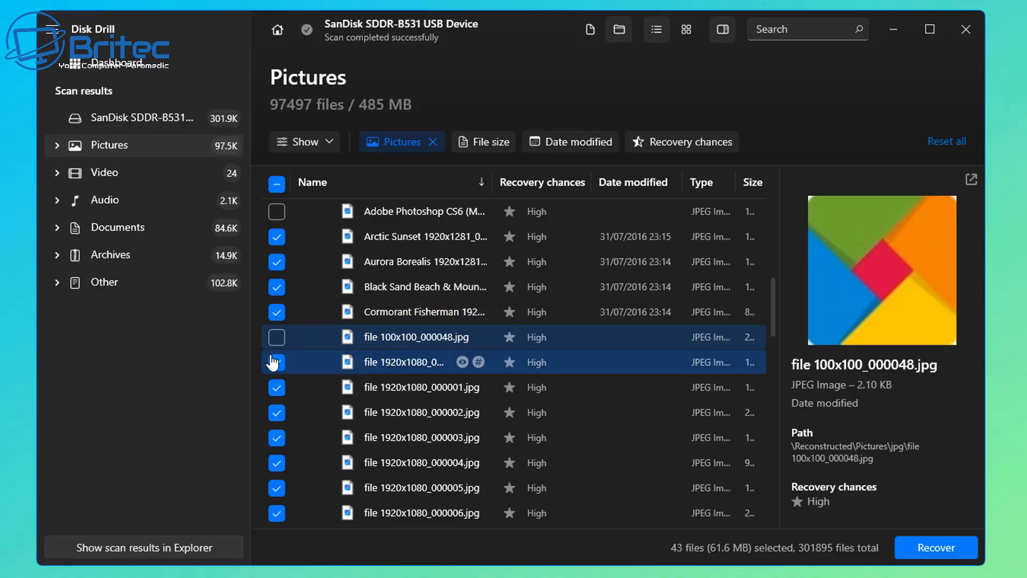
Step: Unmark file 1920x1080_000000.jpg, preview it and its neighbouring images, and mark it for recovery again
left_click(277, 362)
left_click(370, 390)
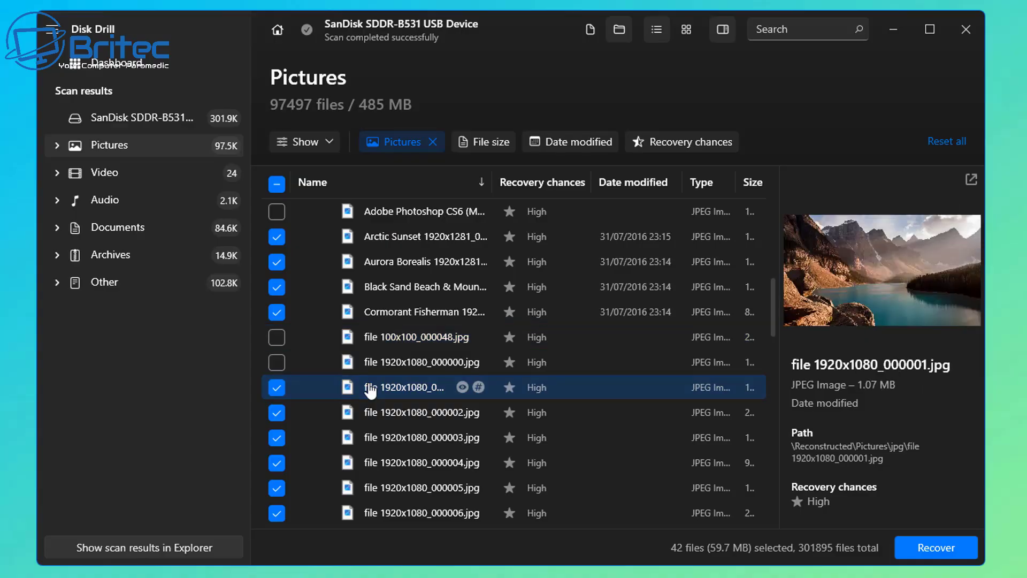
left_click(383, 347)
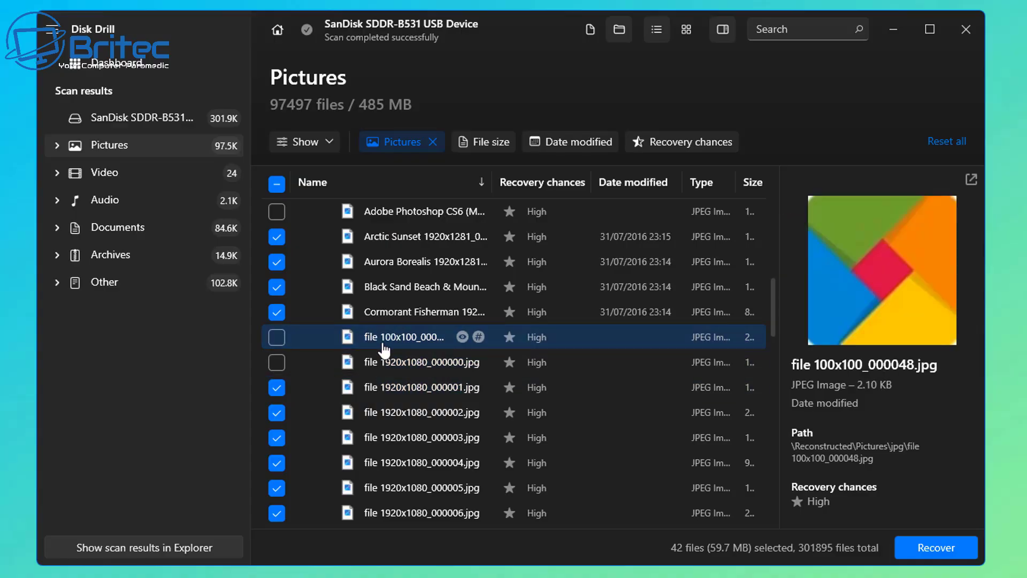
left_click(381, 364)
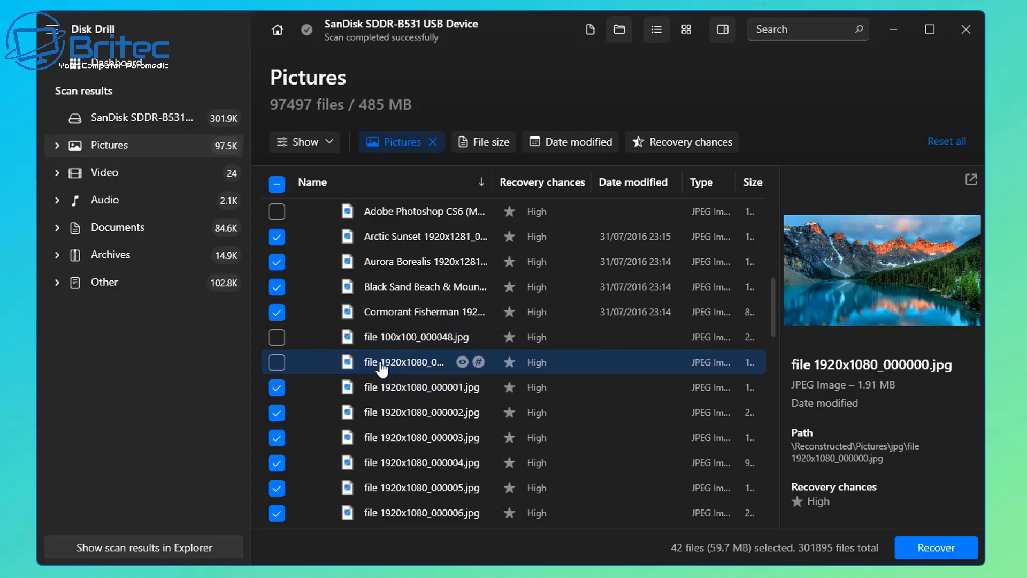
left_click(279, 364)
Step: Preview the found images file 1920x1080_000001.jpg through file 1920x1080_000007.jpg one after another
left_click(375, 389)
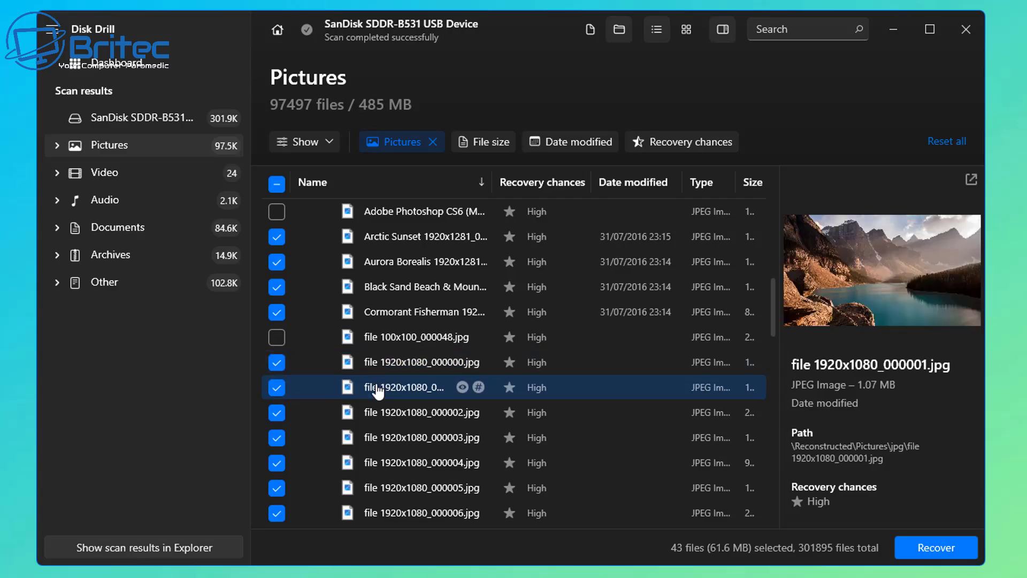
left_click(380, 413)
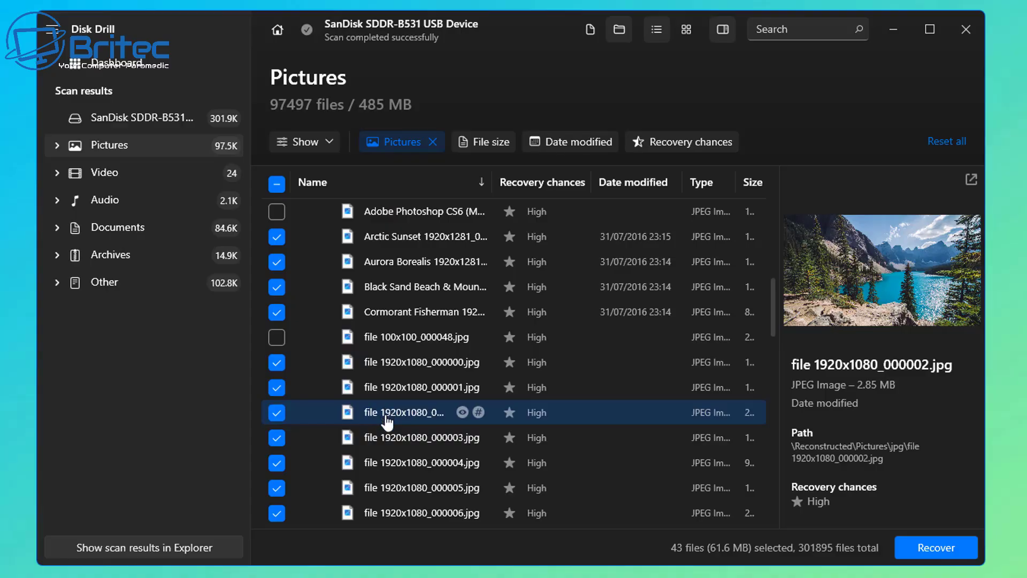
left_click(386, 439)
scroll(427, 413, "down", 3)
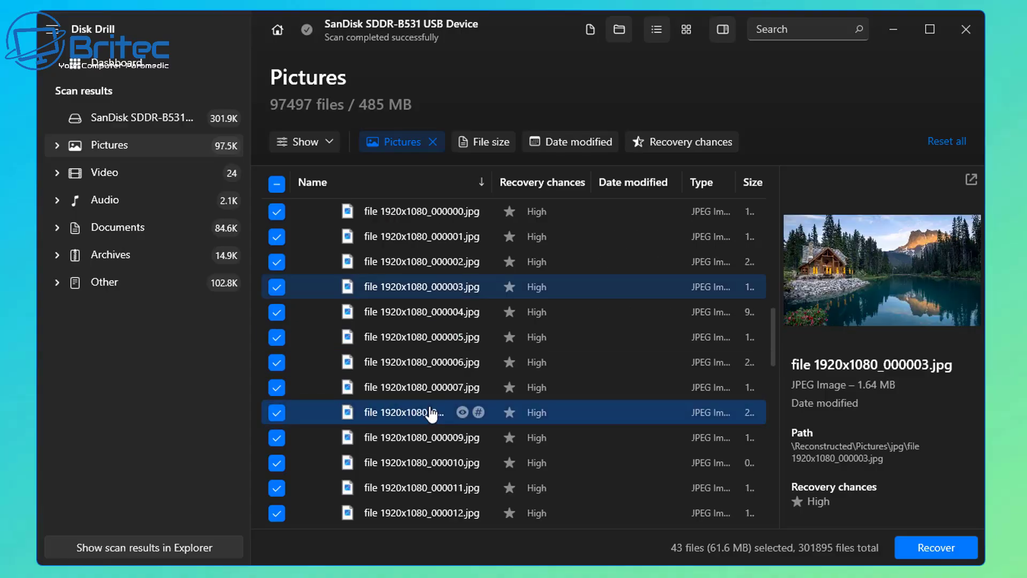
scroll(427, 413, "up", 2)
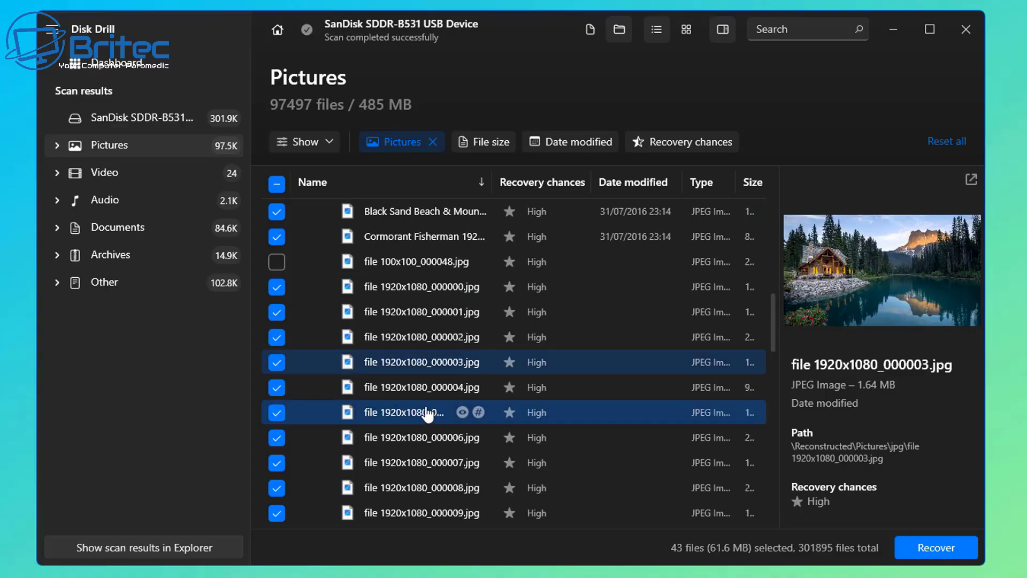
left_click(374, 389)
left_click(383, 418)
left_click(389, 438)
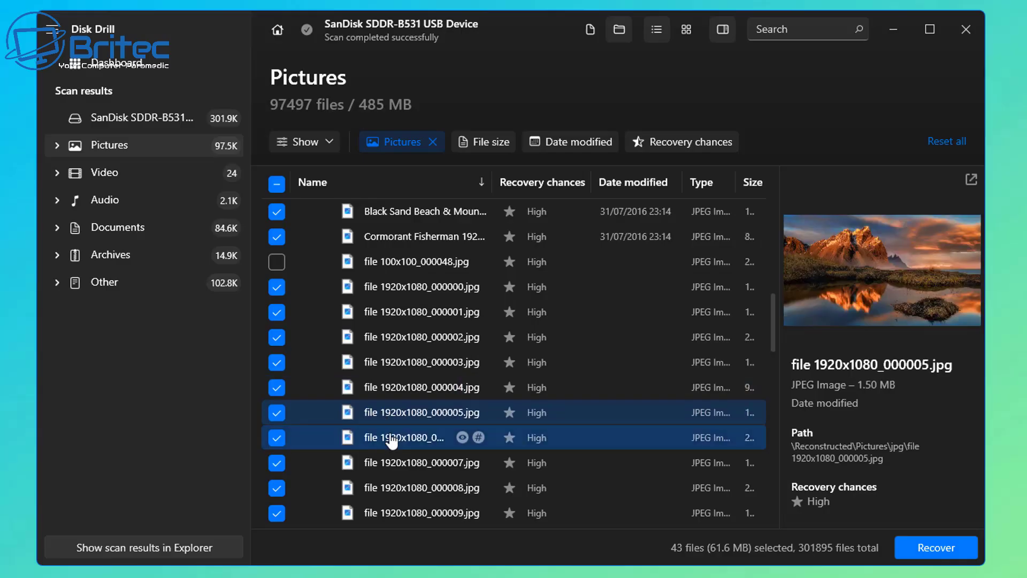
left_click(394, 463)
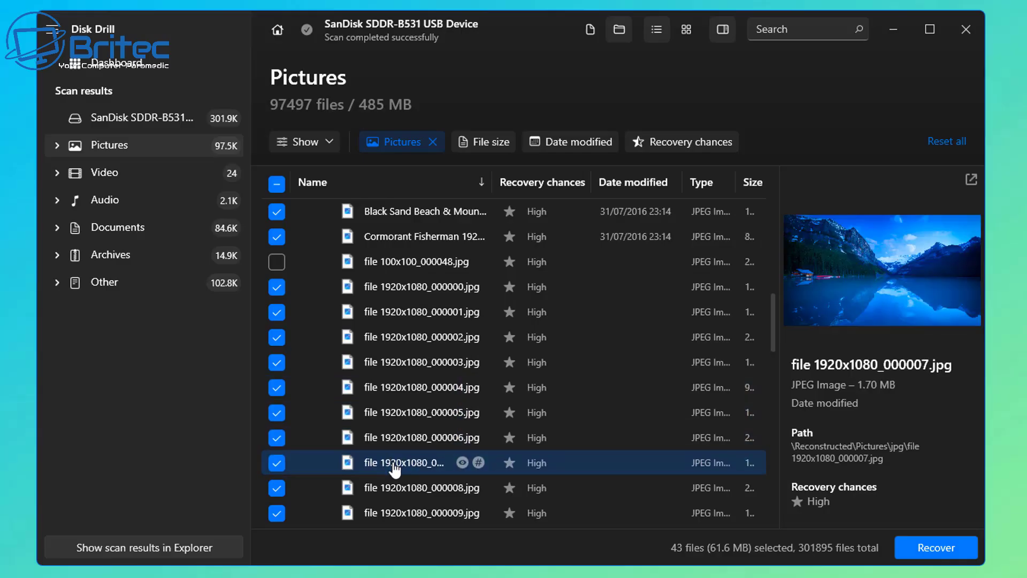
Step: Preview the images file 1920x1080_000008.jpg, file 1920x1080_000009.jpg and file 1920x1080_000010.jpg
scroll(425, 438, "down", 3)
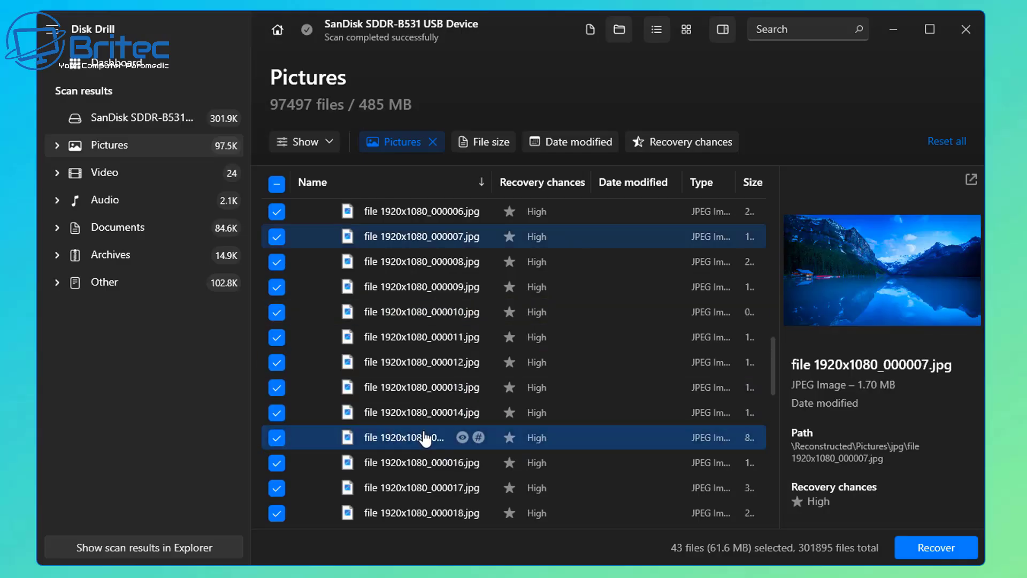
left_click(398, 265)
left_click(399, 289)
left_click(399, 313)
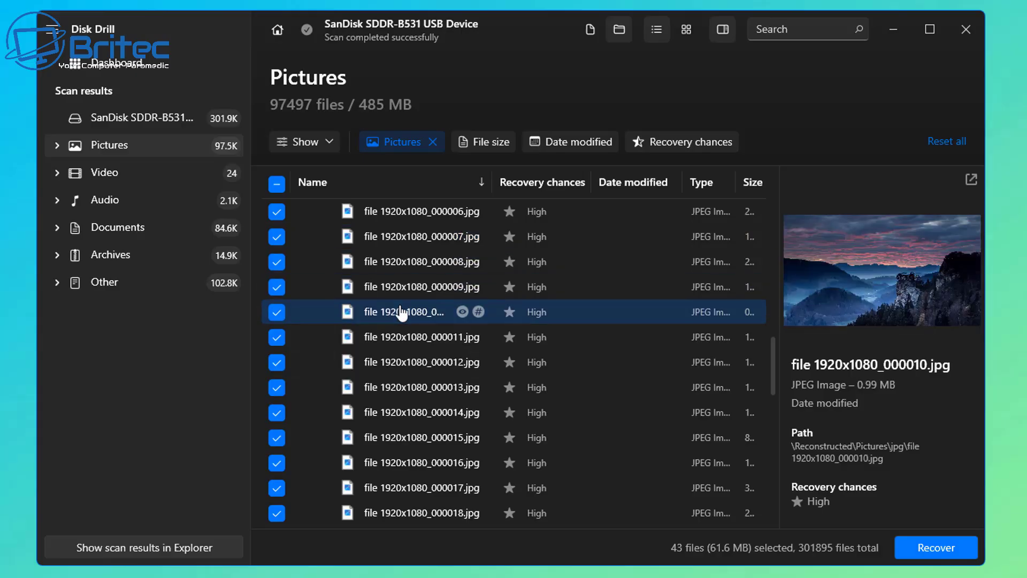
Step: Preview further found jpg images up to file 1920x1080_000014.jpg and the Icelandic Road picture, and review the remaining marked files
left_click(397, 343)
left_click(397, 361)
left_click(386, 412)
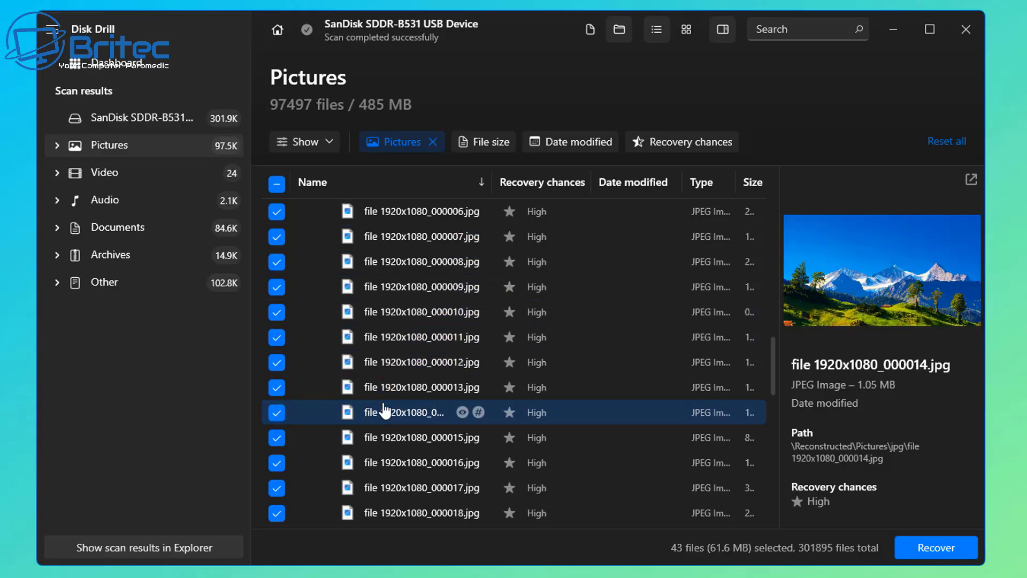
scroll(462, 417, "down", 1)
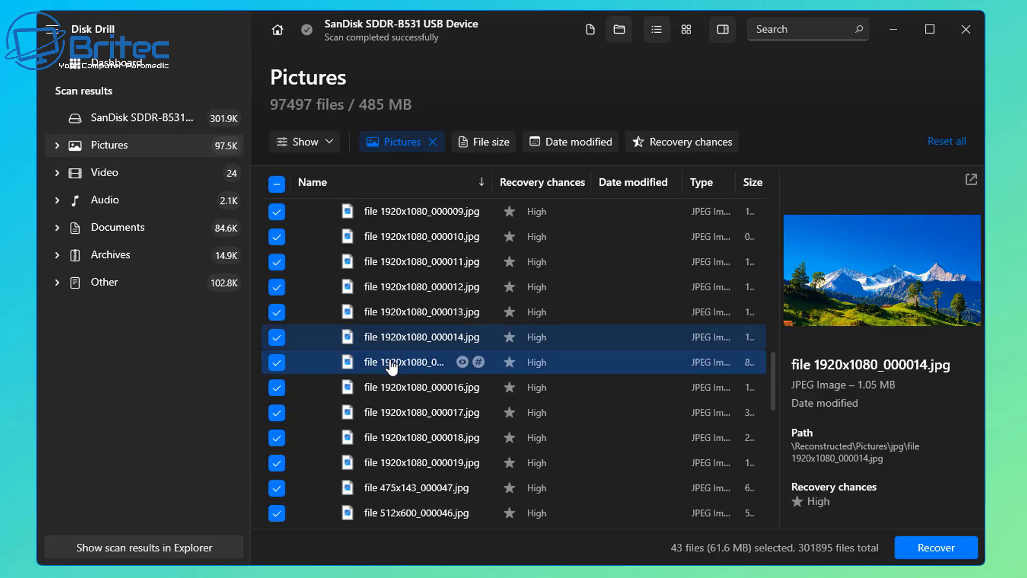
scroll(385, 375, "down", 3)
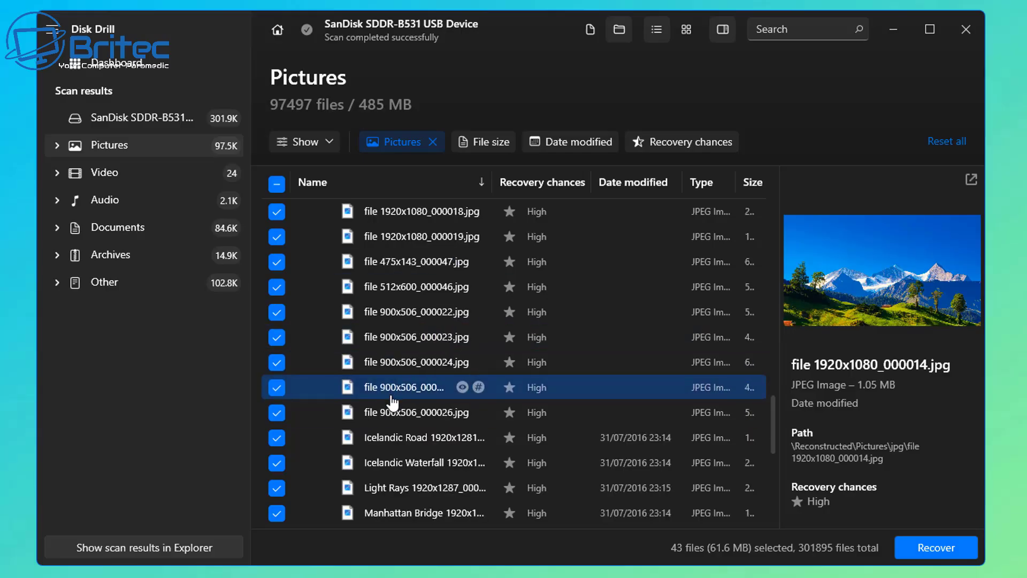
left_click(396, 437)
scroll(396, 437, "down", 3)
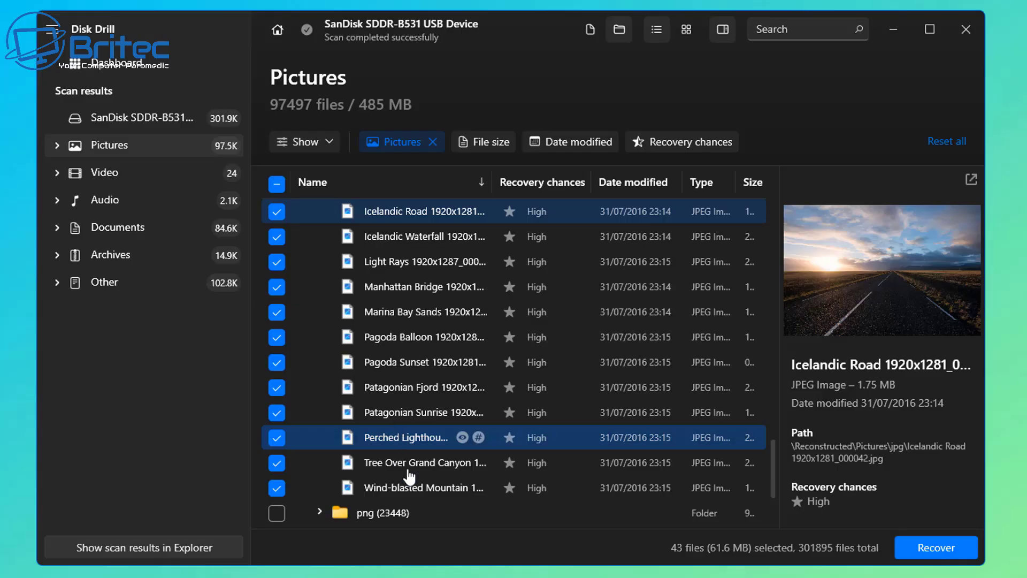
scroll(424, 462, "up", 10)
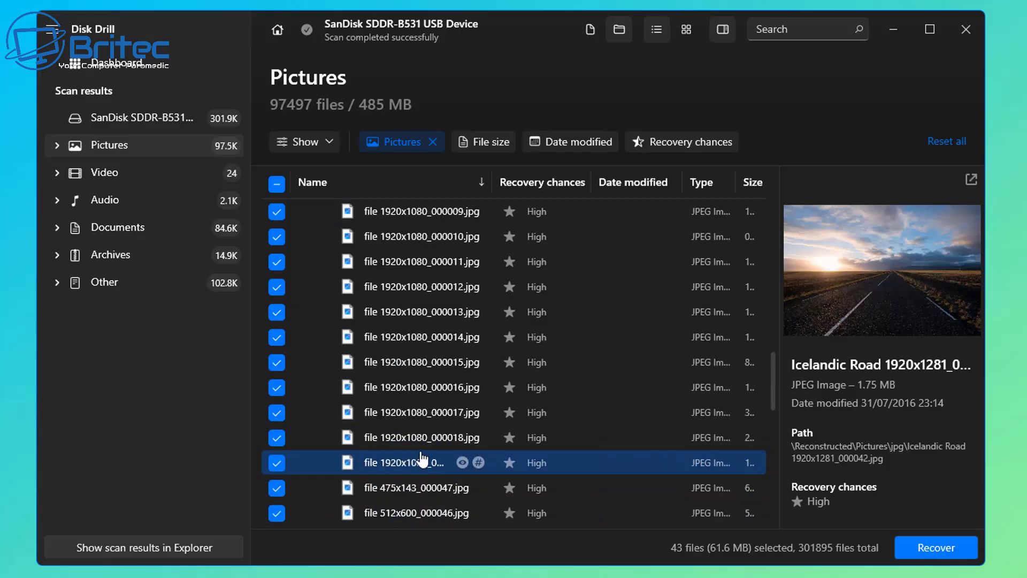
scroll(424, 461, "up", 2)
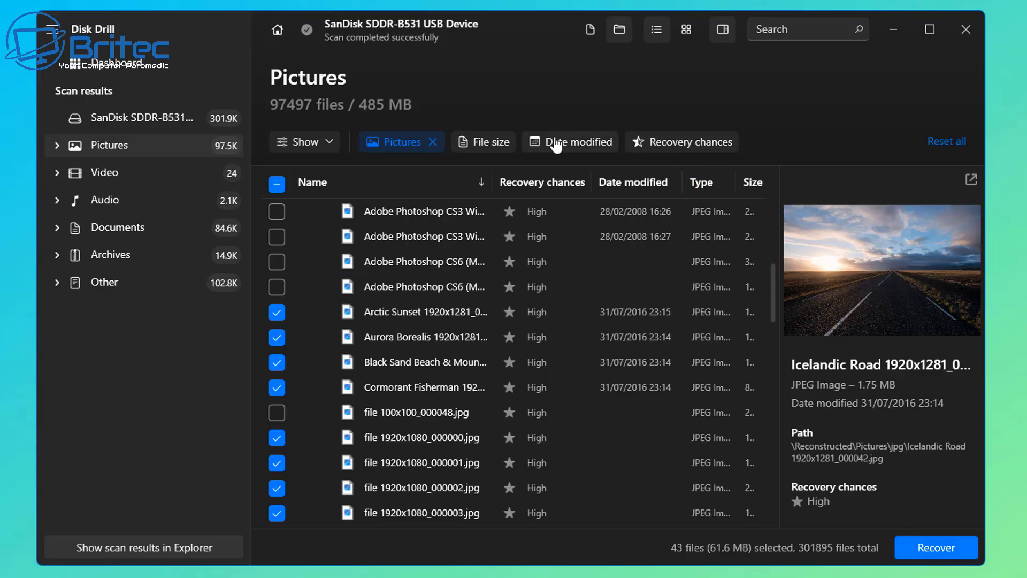
Step: Recover the marked pictures to the data recovery folder on the backup (E:) drive and show the recovered data in Explorer
left_click(943, 556)
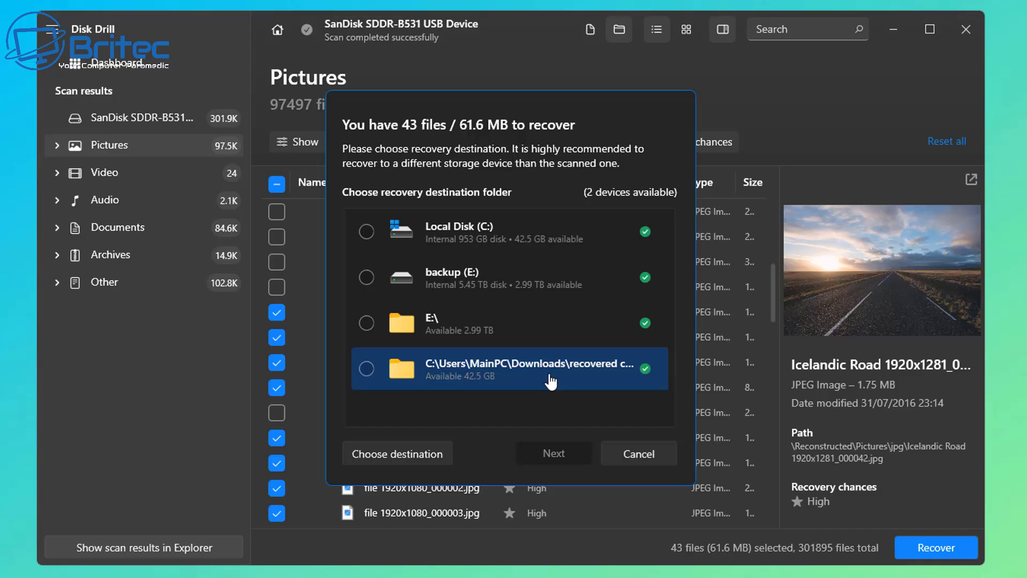
left_click(395, 455)
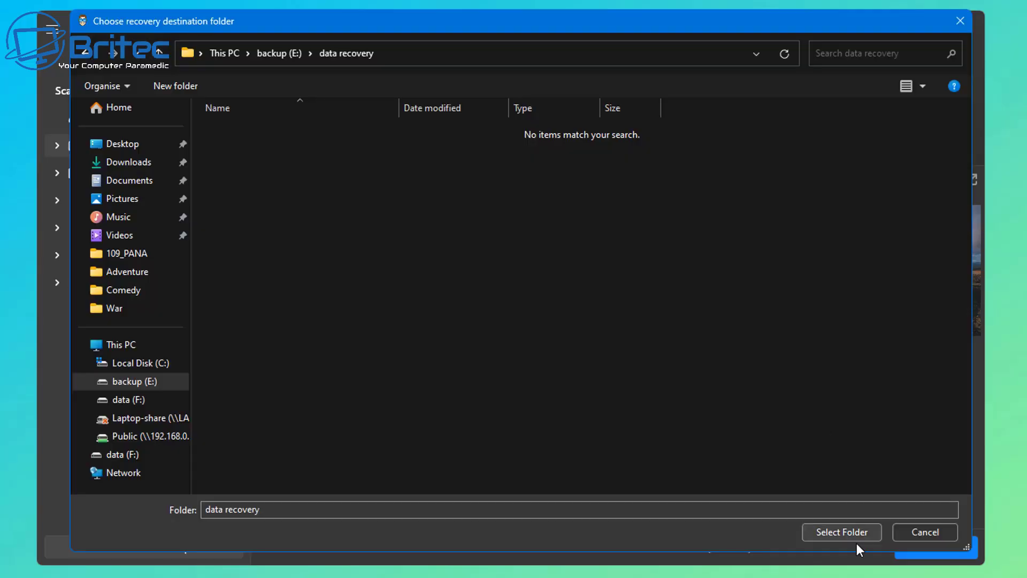
left_click(856, 534)
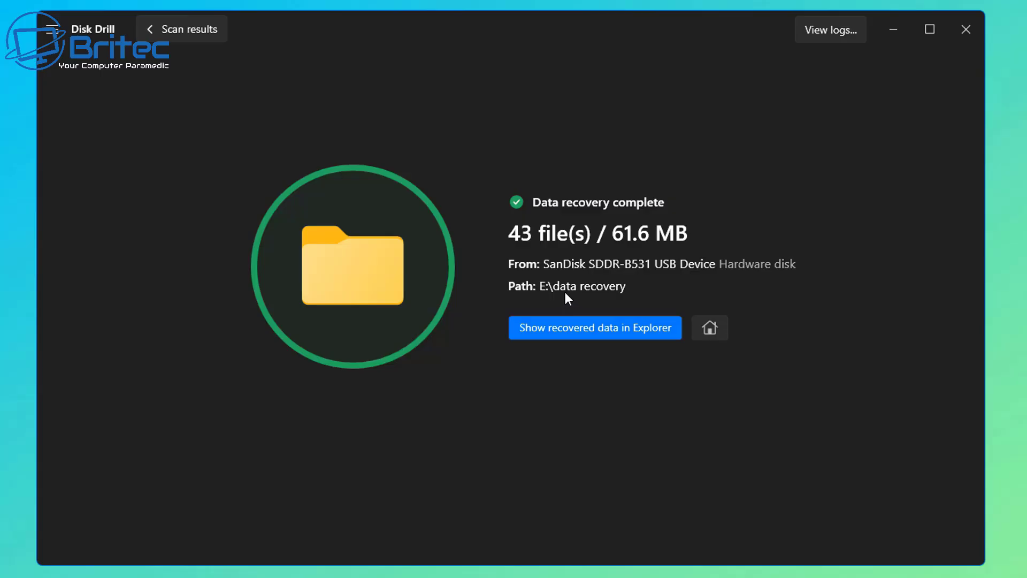
left_click(582, 336)
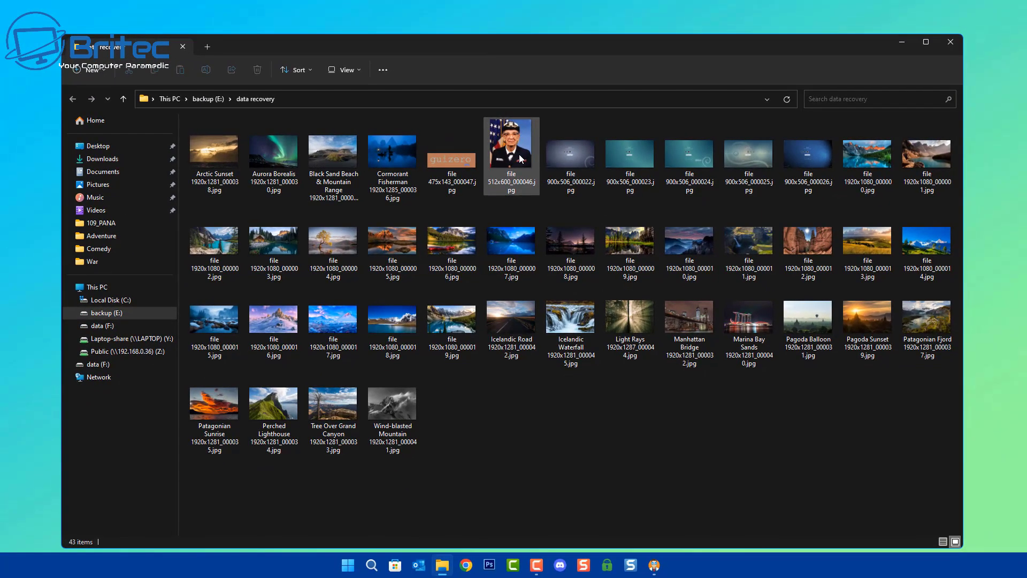
Step: Delete the unwanted recovered images file 512x600_000046.jpg and file 475x143_000047.jpg from the data recovery folder
left_click(522, 159)
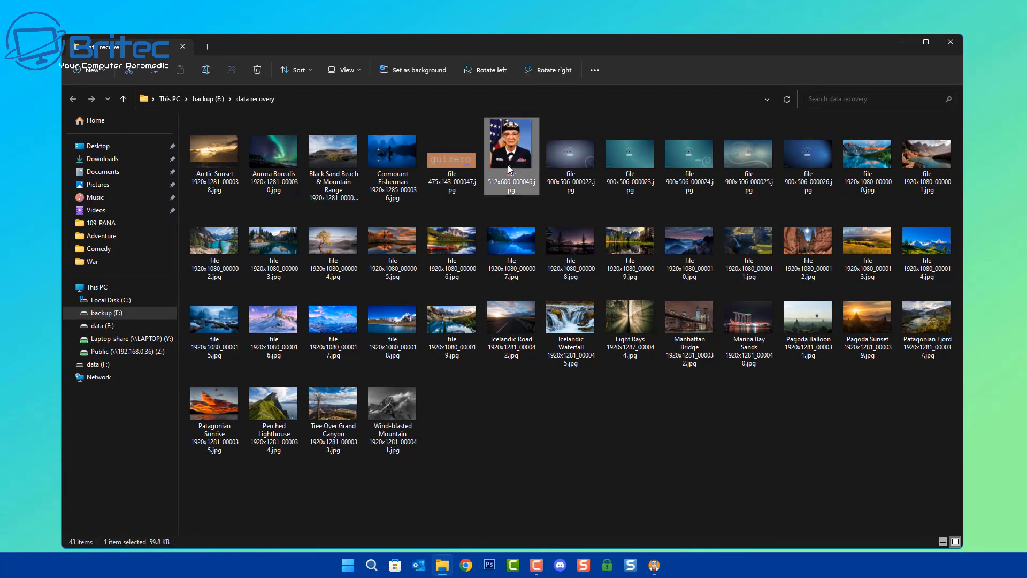
left_click(451, 167, "ctrl")
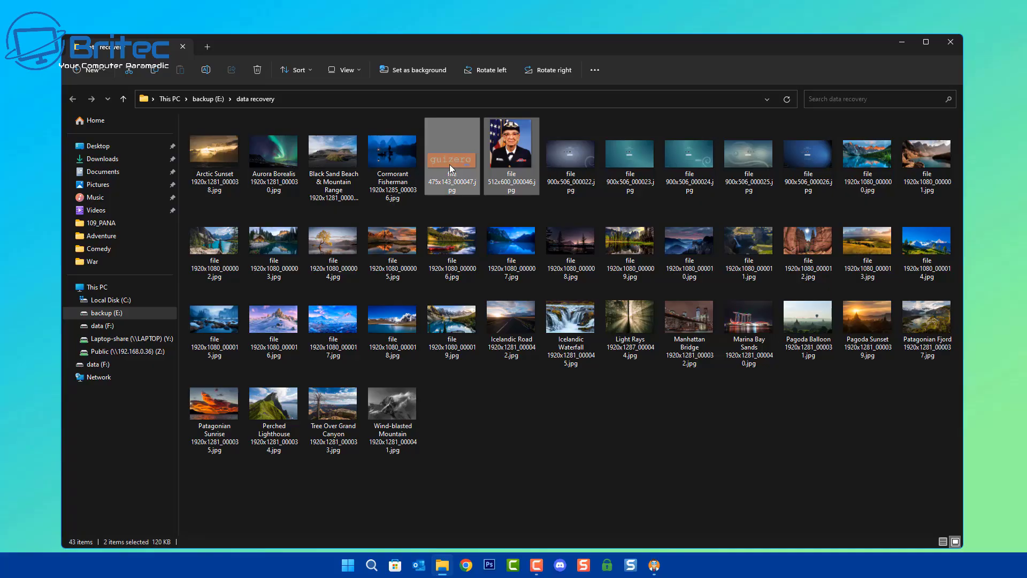
key("Delete")
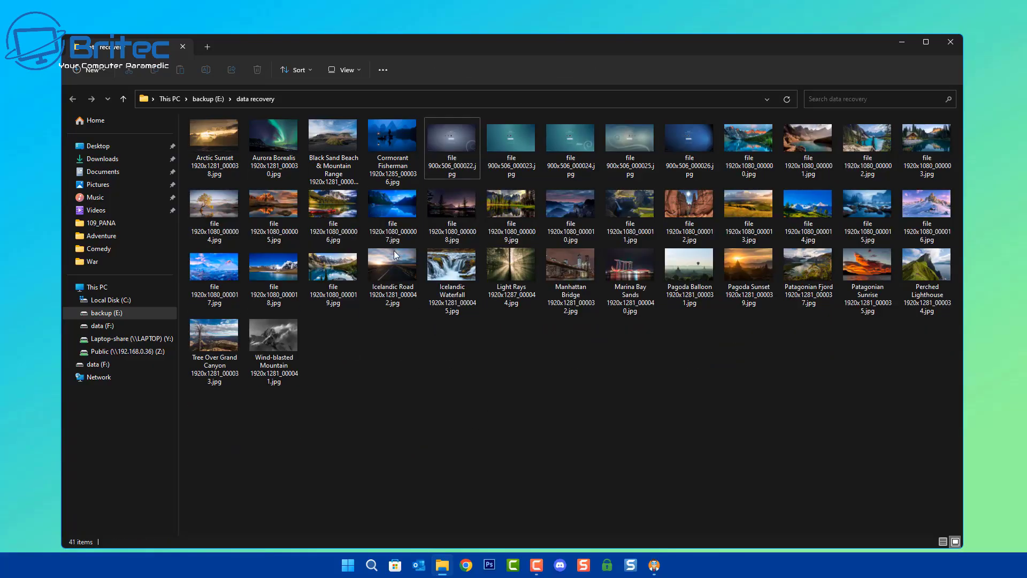
Step: Enlarge the folder's thumbnails and delete the recovered images file 900x506_000022.jpg through file 900x506_000026.jpg
left_click(356, 72)
left_click(352, 95)
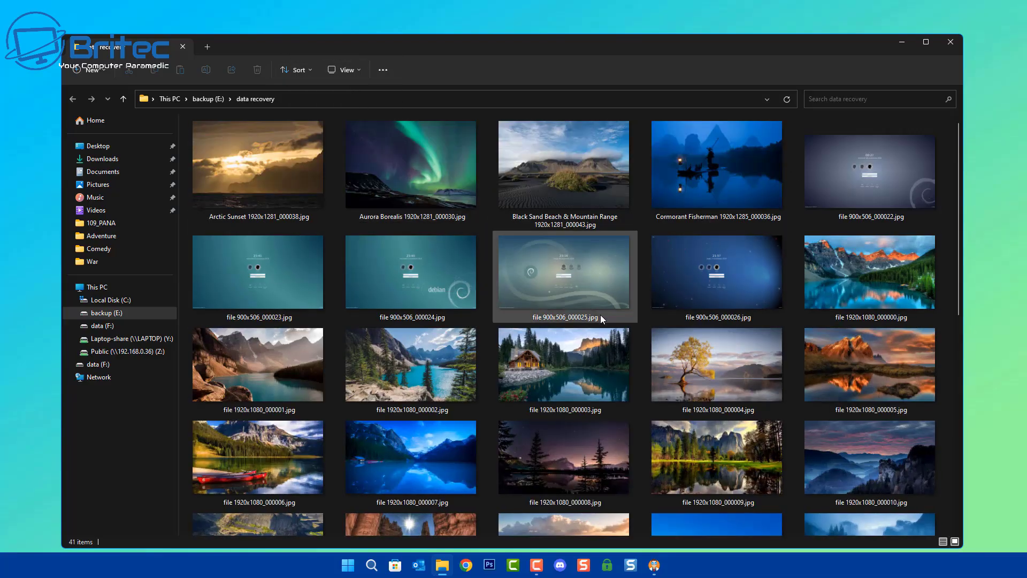
left_click(871, 185)
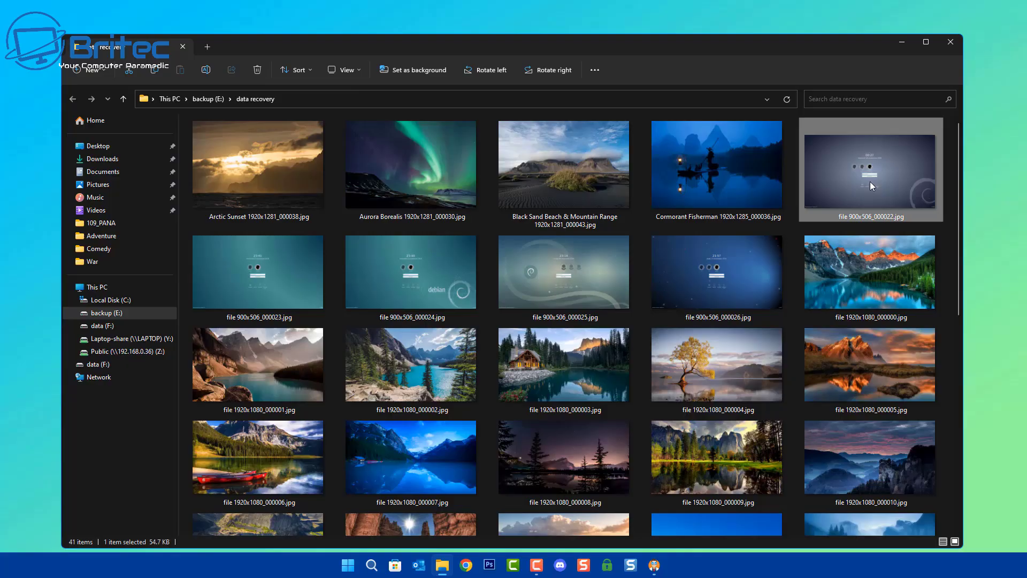
key("Delete")
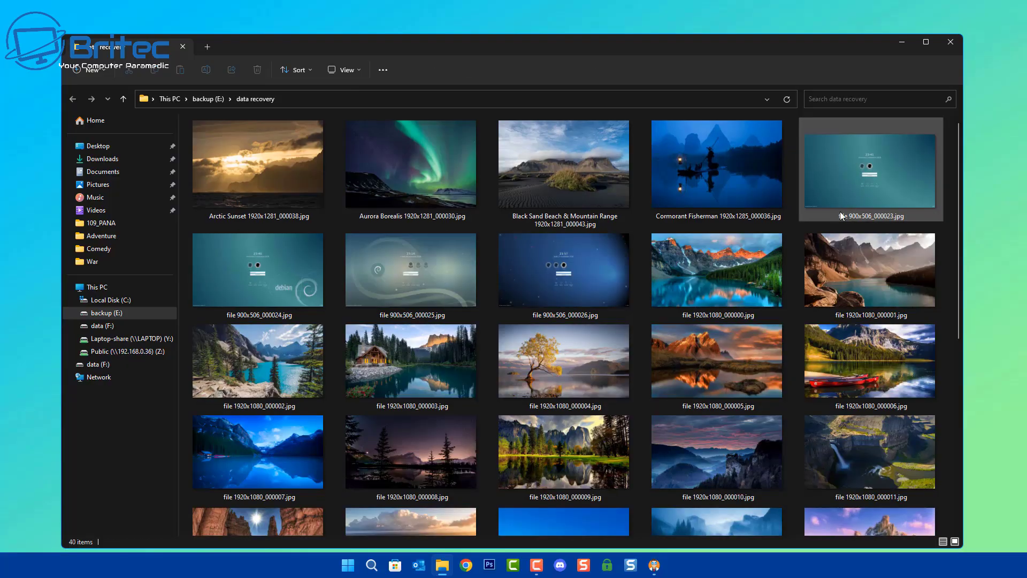
left_click(593, 276)
left_click(411, 277)
key("Delete")
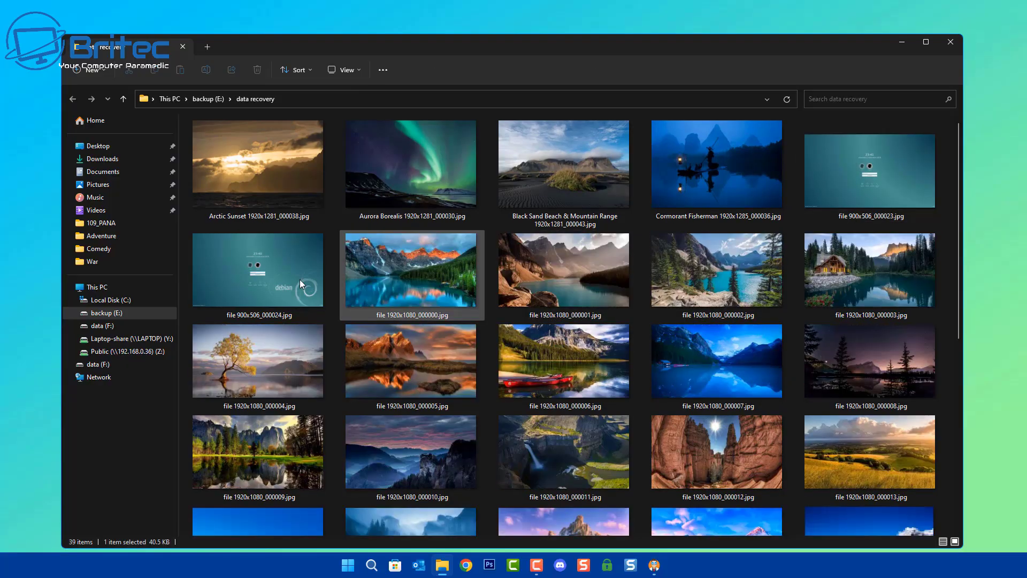
left_click(292, 278)
key("Delete")
left_click(849, 180)
key("Delete")
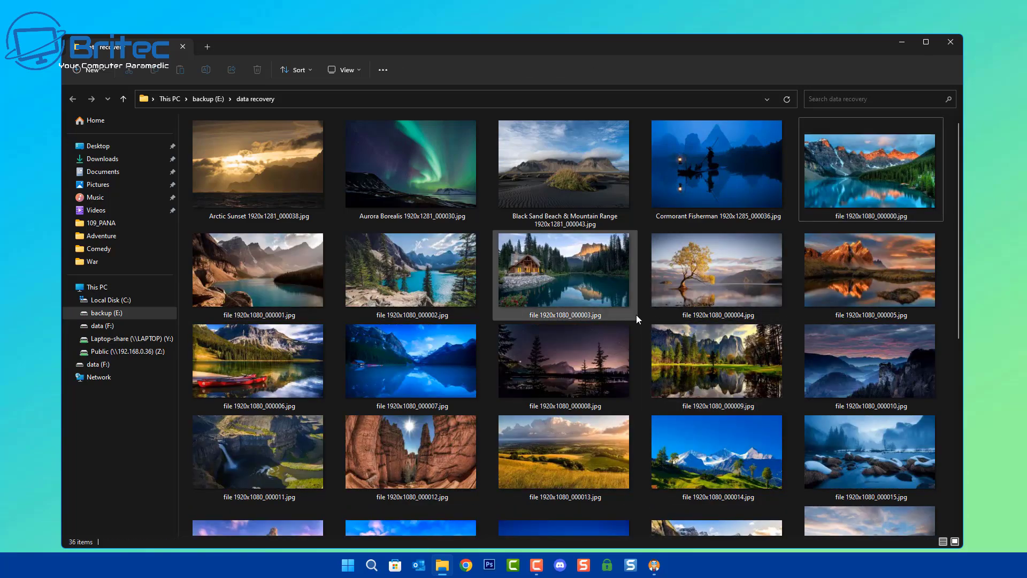
Step: Look through the recovered pictures, view file 1920x1080_000000.jpg, file 1920x1080_000002.jpg and file 1920x1080_000001.jpg in full, and close the folder
scroll(636, 316, "down", 3)
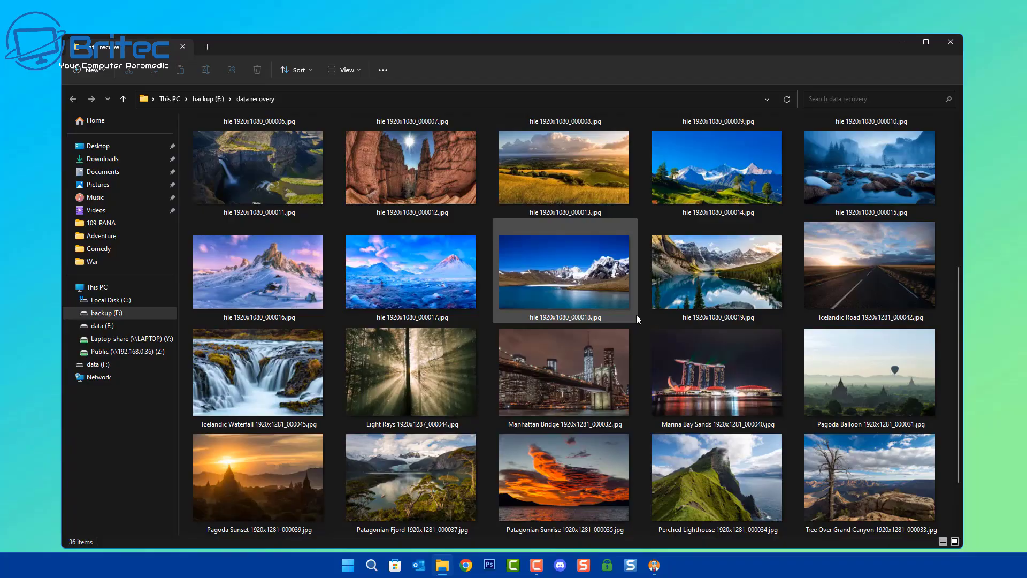
scroll(637, 316, "down", 2)
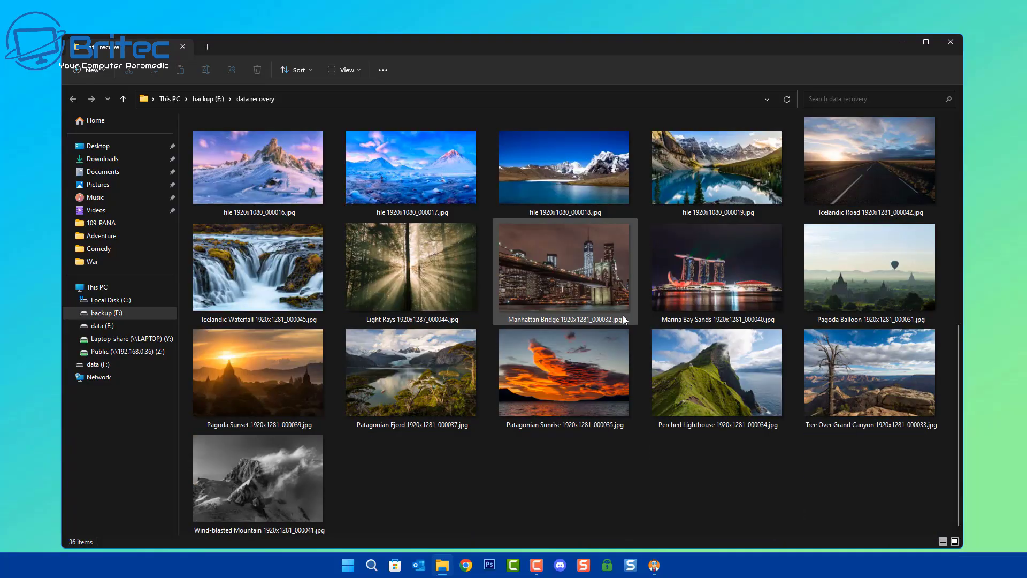
scroll(615, 316, "up", 5)
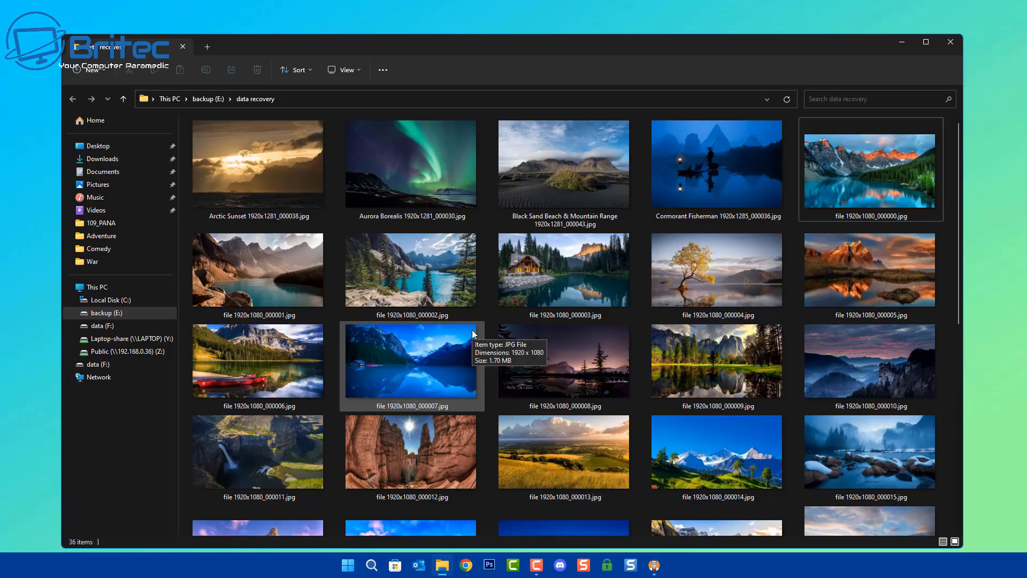
double_click(860, 181)
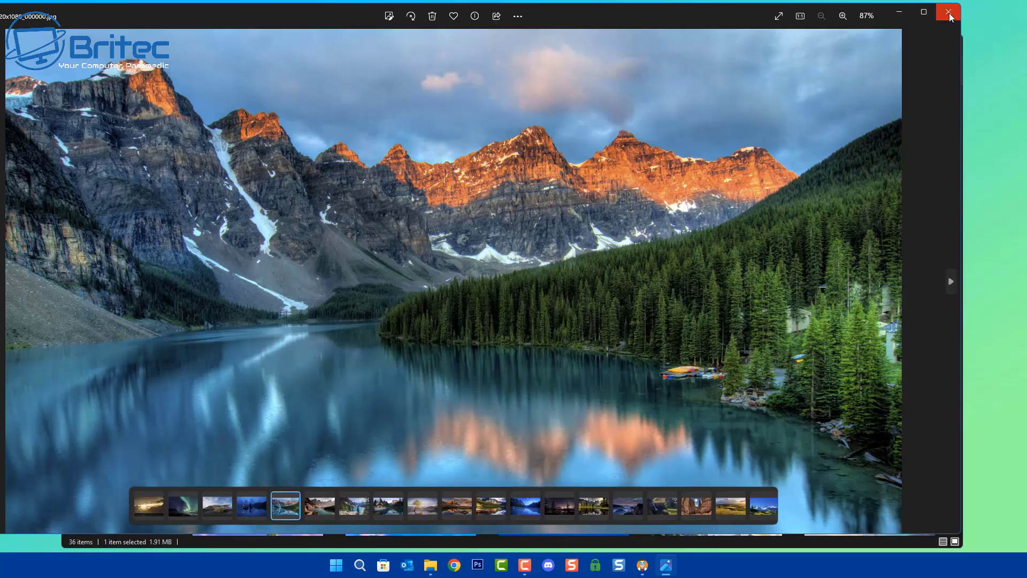
left_click(950, 16)
left_click(443, 264)
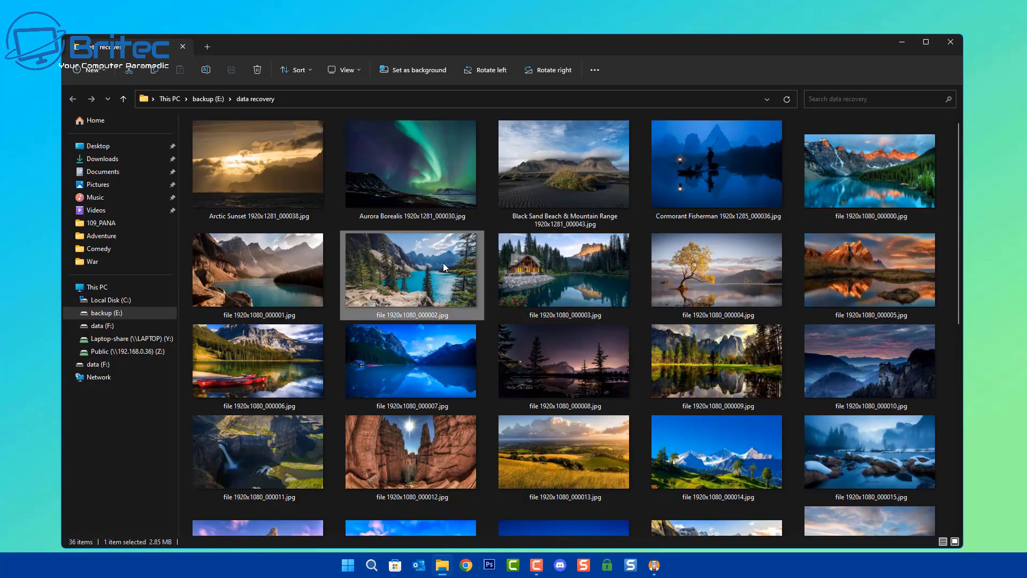
double_click(443, 262)
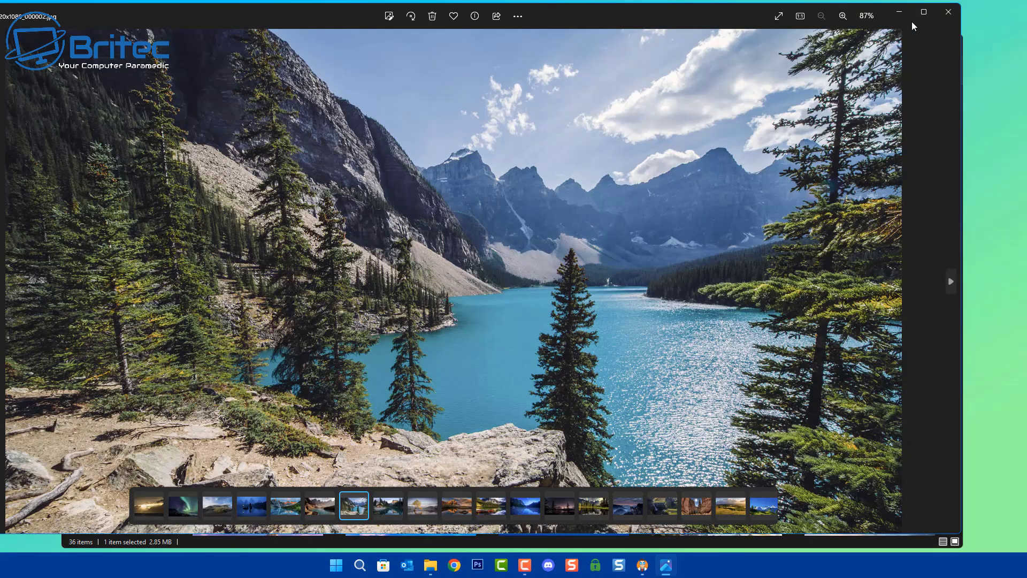
left_click(945, 15)
double_click(272, 284)
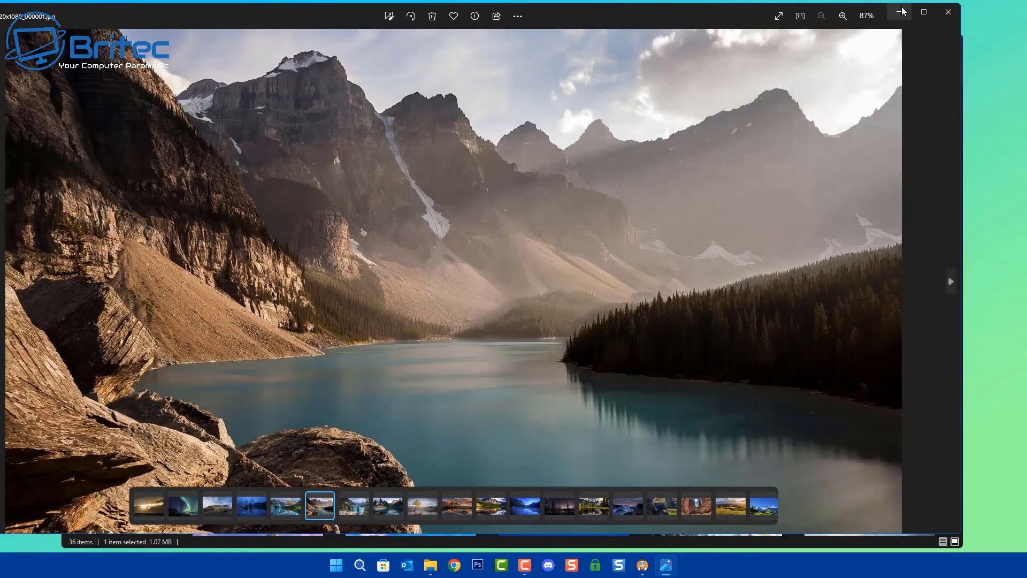
left_click(949, 13)
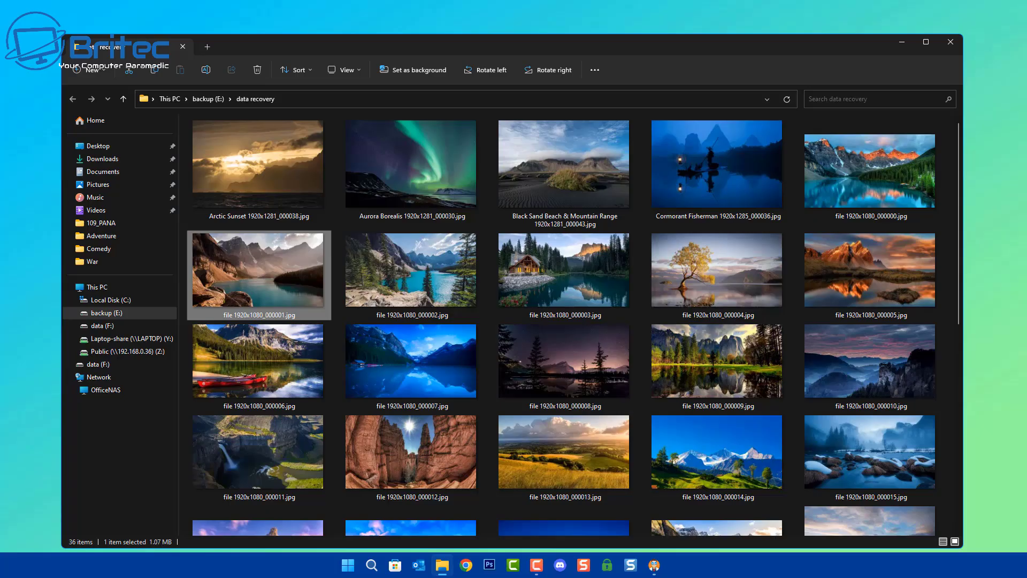
left_click(947, 47)
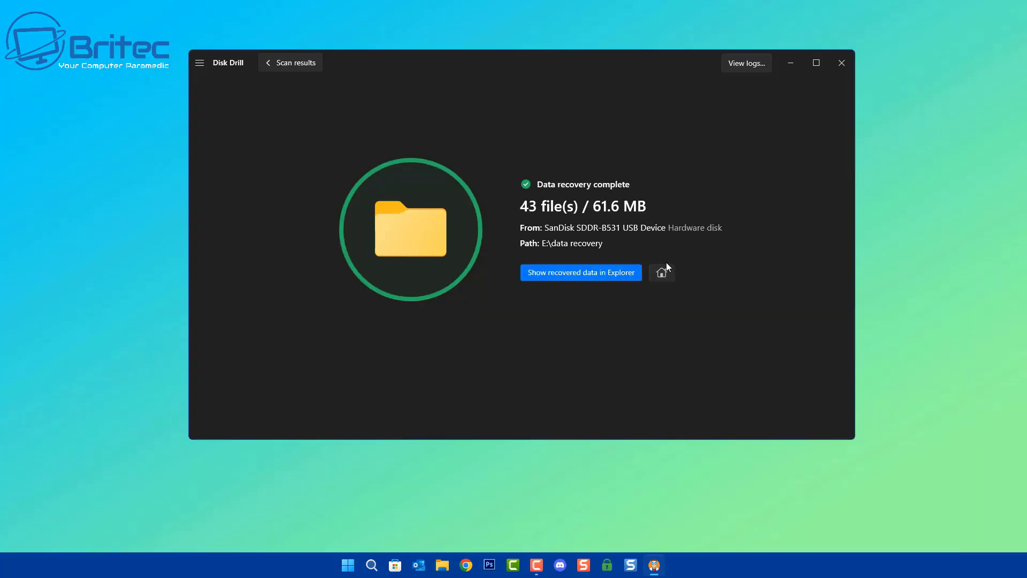
Step: Return to the Disk Drill scan results, show the found videos and expand the Reconstructed group
left_click(297, 69)
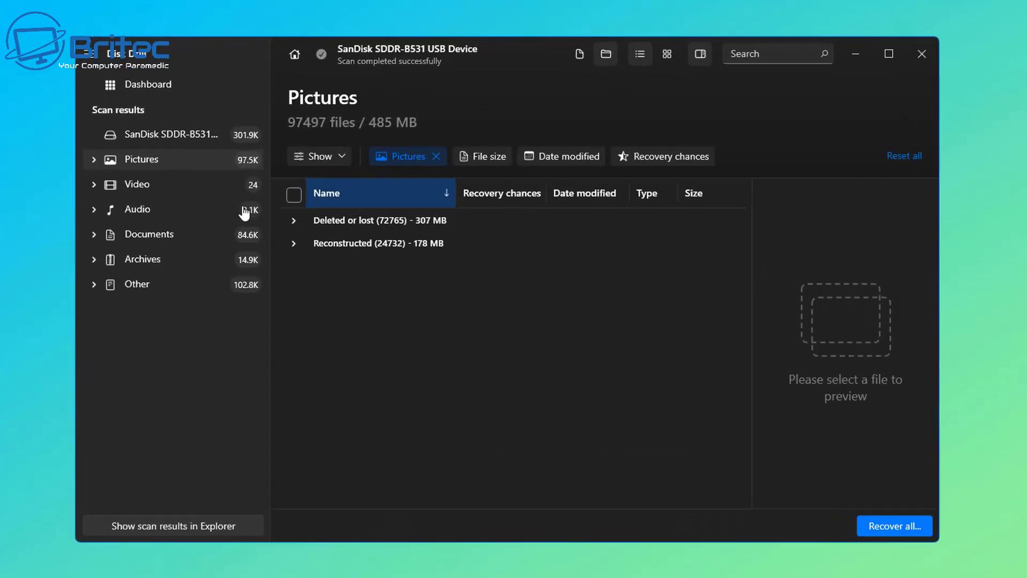
left_click(141, 185)
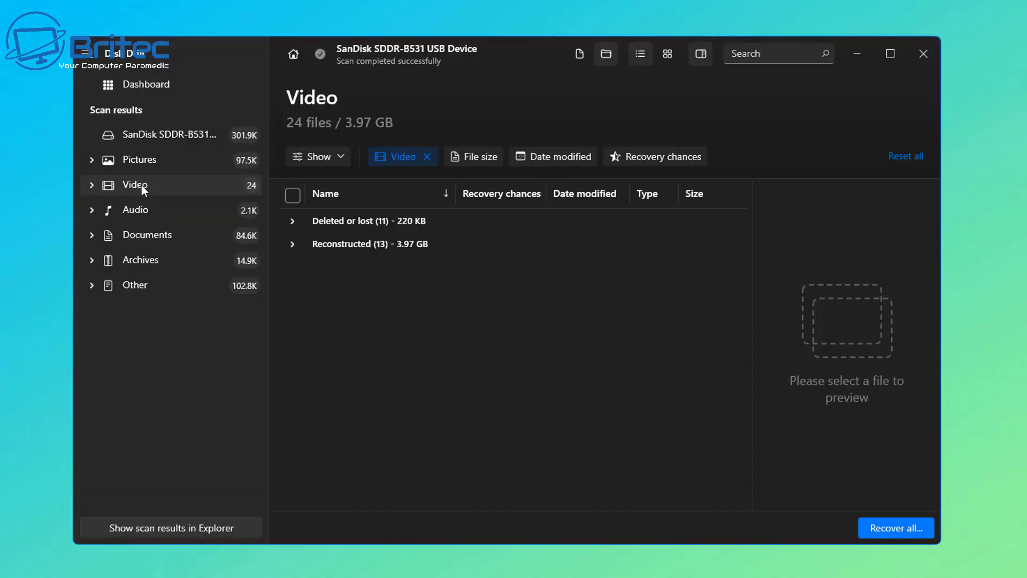
left_click(351, 229)
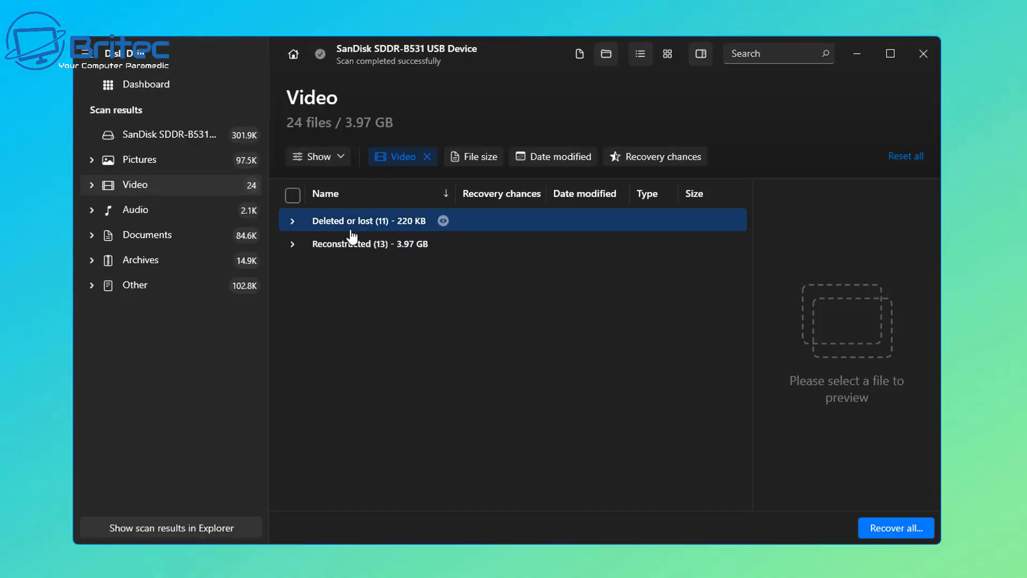
left_click(337, 249)
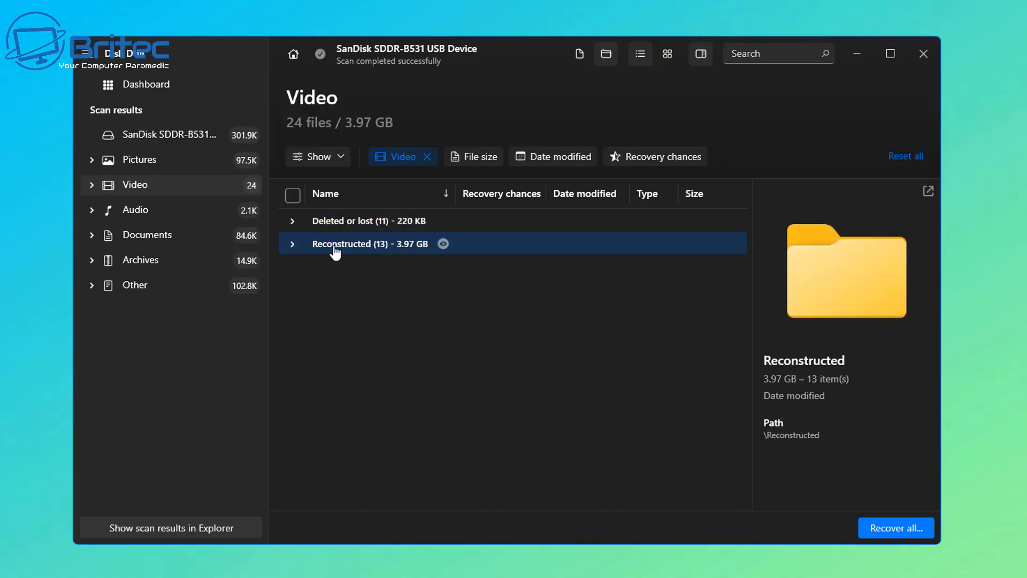
left_click(293, 244)
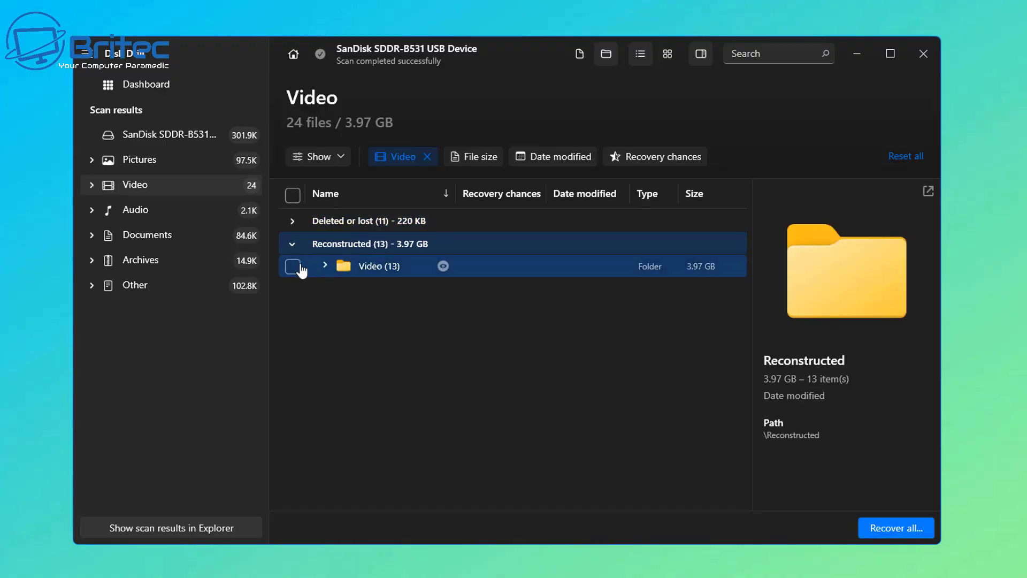
Step: Mark the reconstructed Video folder for recovery and expand it and its mov subfolder
left_click(298, 267)
left_click(324, 266)
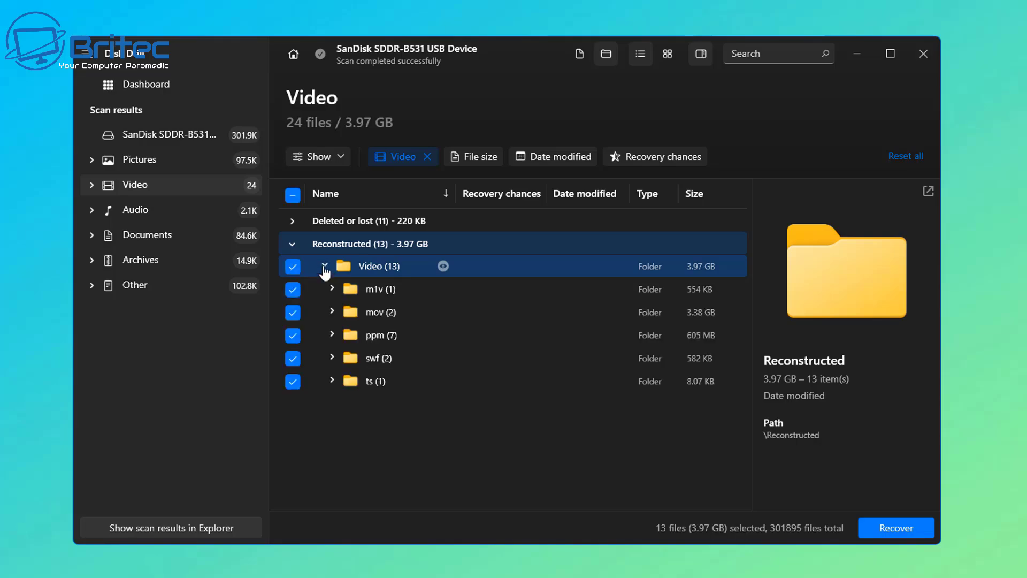
left_click(368, 320)
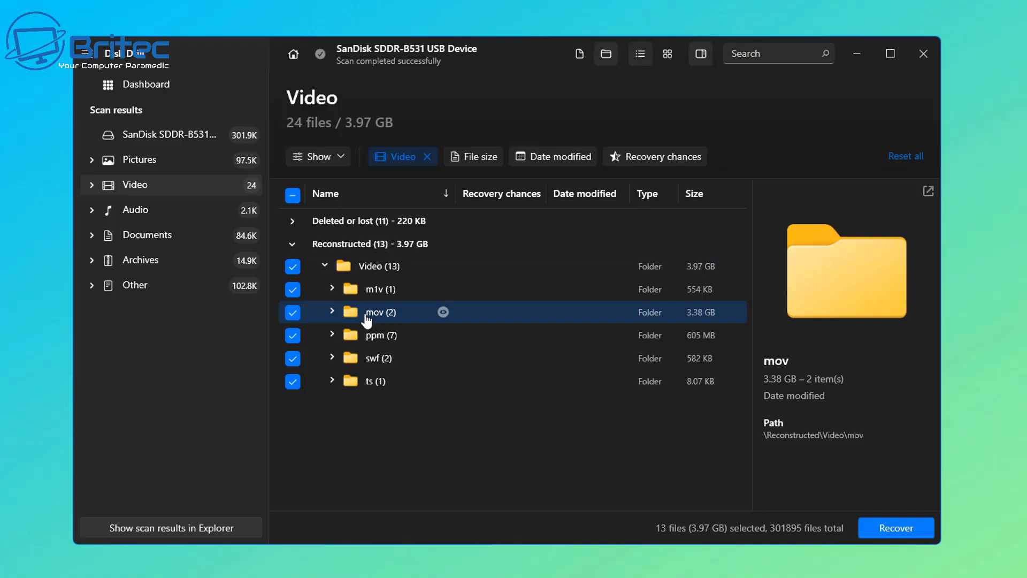
left_click(332, 313)
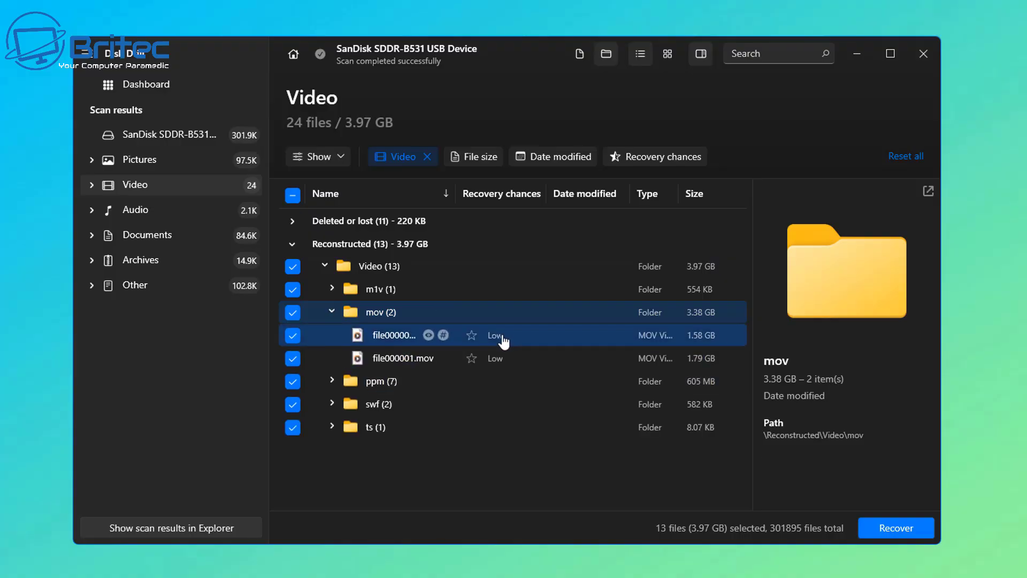
Step: Check the details of file000000.mov and file000001.mov, and return to the full scan results of the SanDisk device
left_click(386, 343)
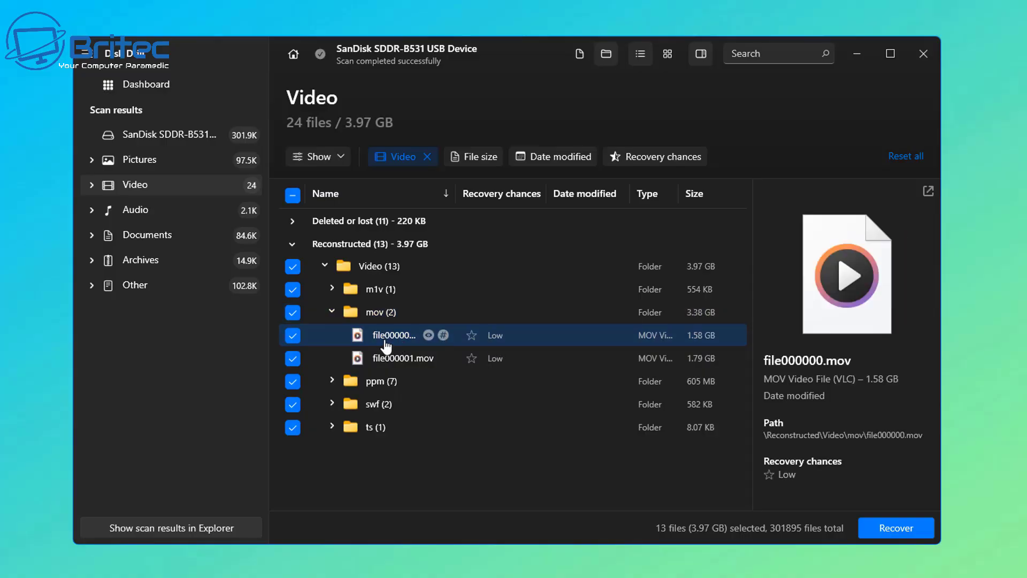
left_click(378, 361)
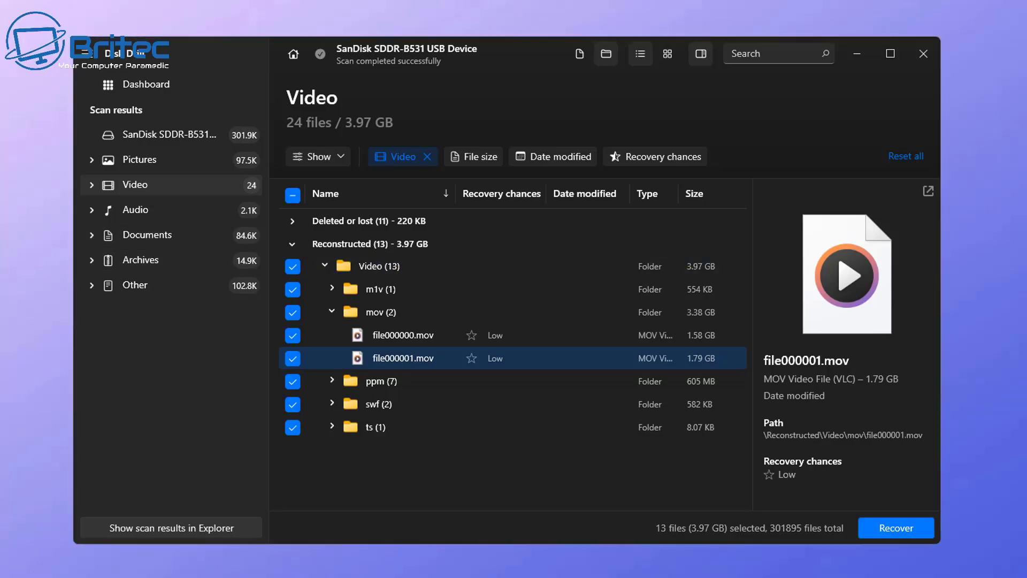
left_click(144, 140)
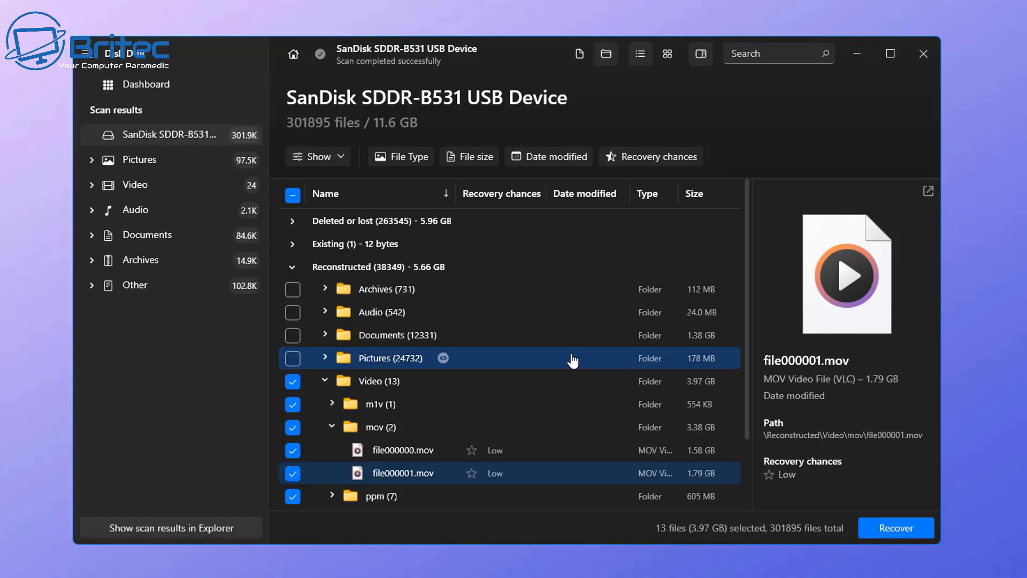
scroll(570, 361, "down", 1)
scroll(559, 361, "up", 1)
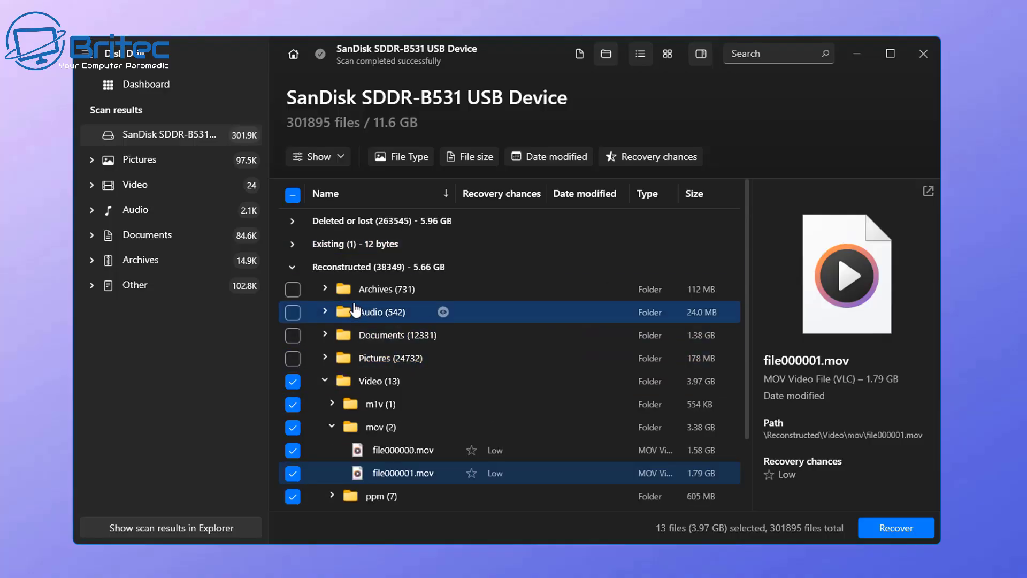
Step: Expand the Deleted or lost group and its SanDisk device folder, look through the subfolders, and collapse the device folder
left_click(362, 229)
left_click(293, 221)
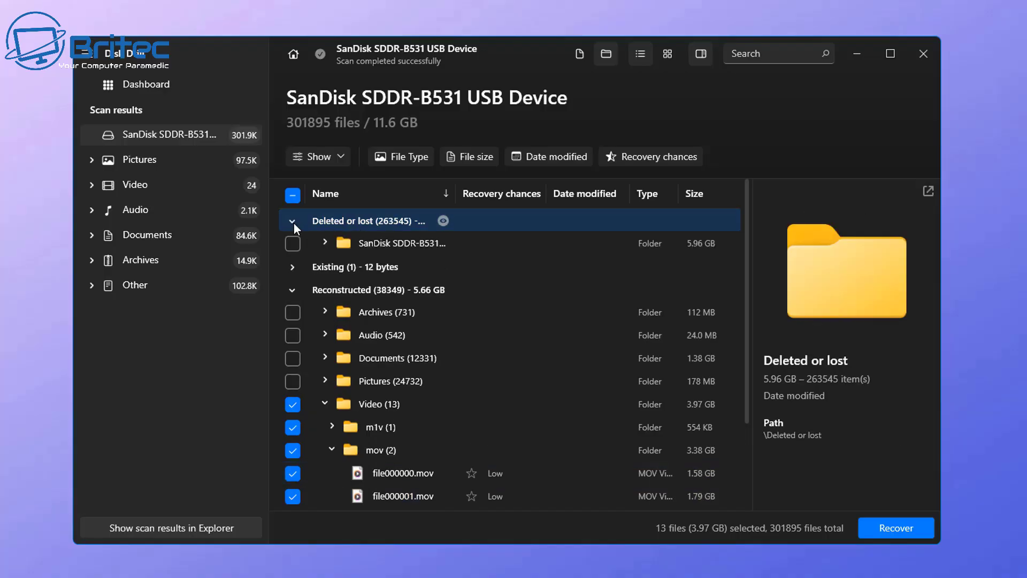
left_click(349, 249)
left_click(326, 243)
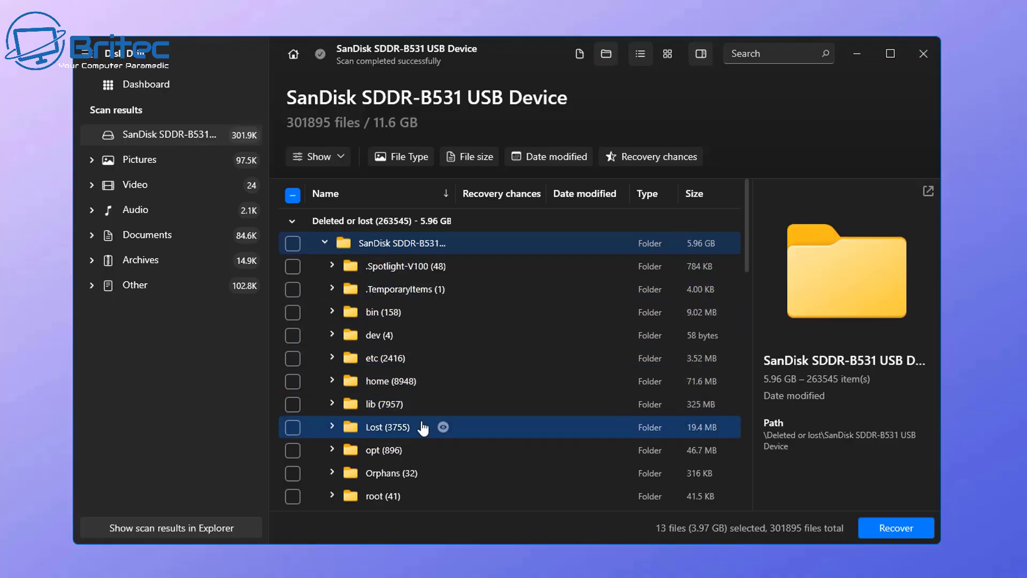
scroll(422, 427, "down", 2)
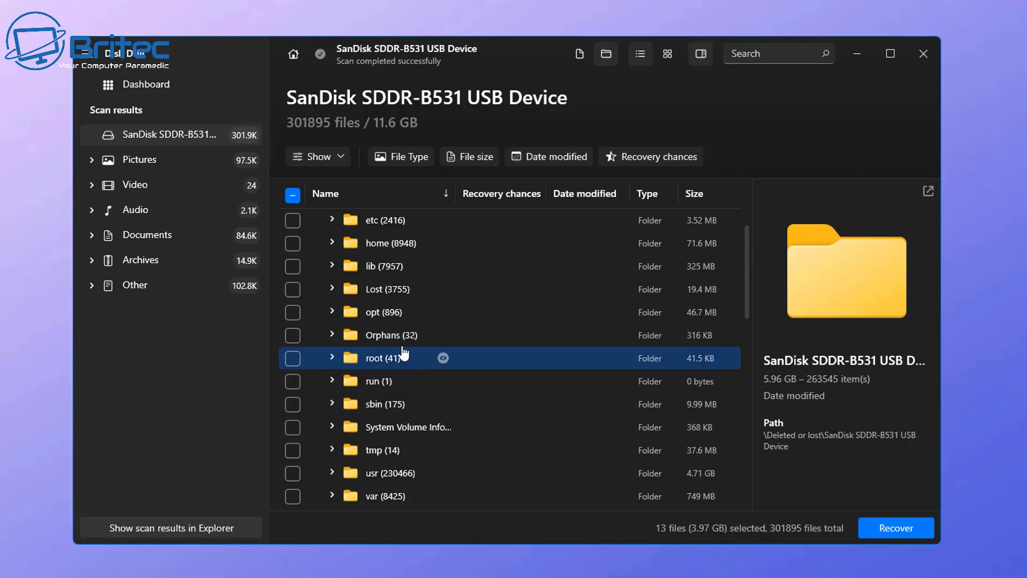
scroll(378, 345, "down", 3)
scroll(375, 343, "up", 5)
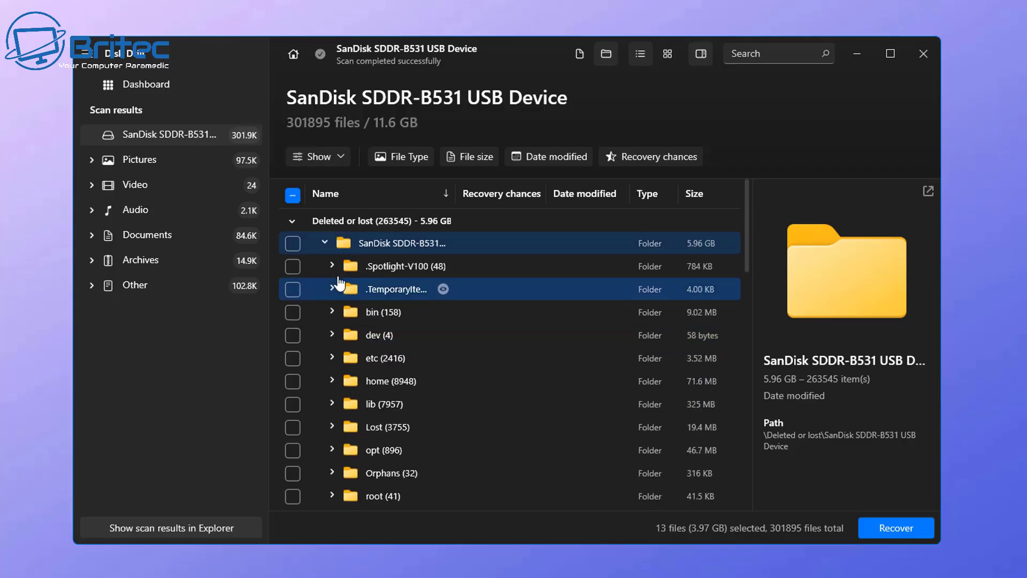
left_click(325, 243)
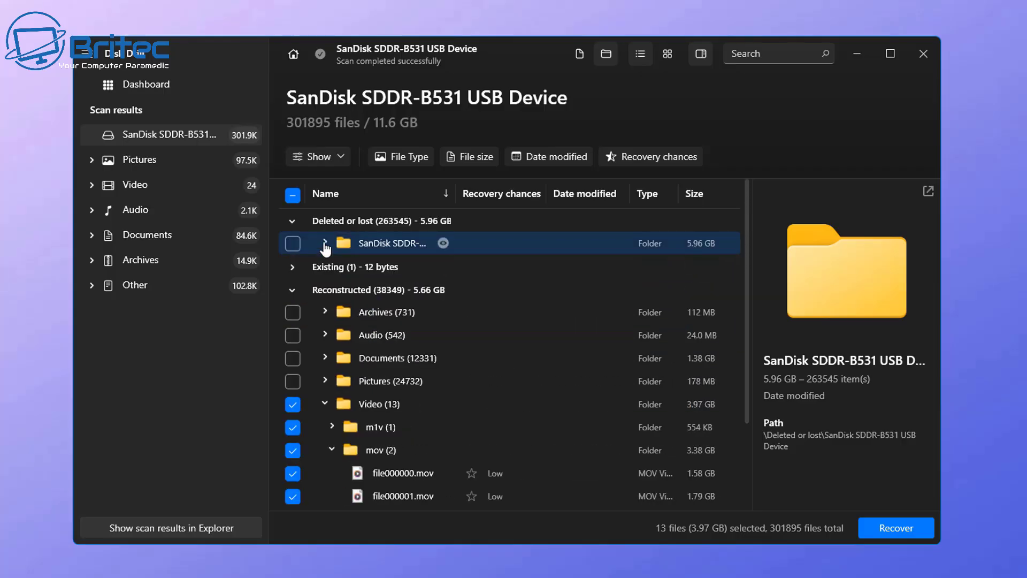
Step: Unmark all items selected for recovery and close Disk Drill
left_click(293, 198)
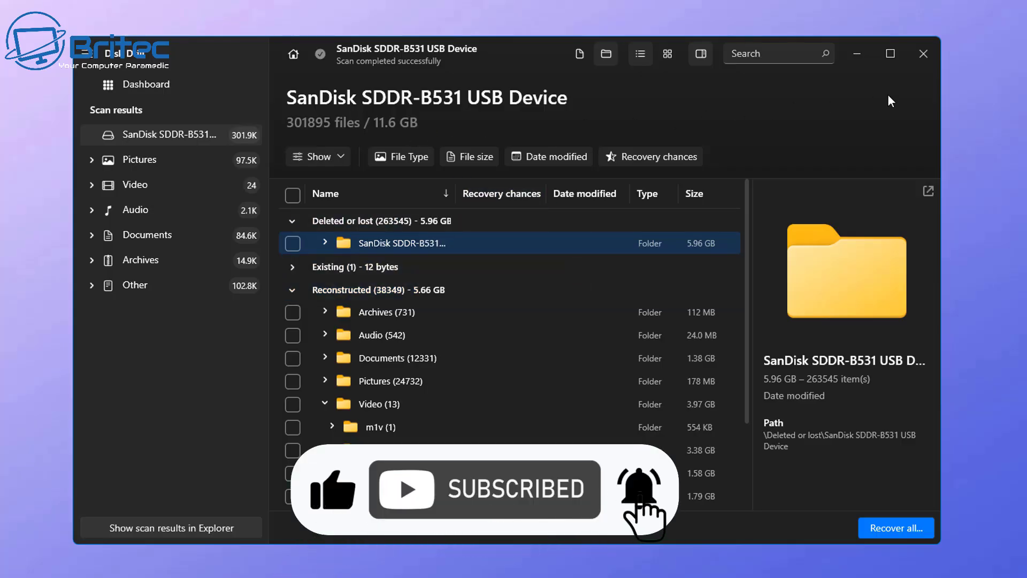
left_click(922, 63)
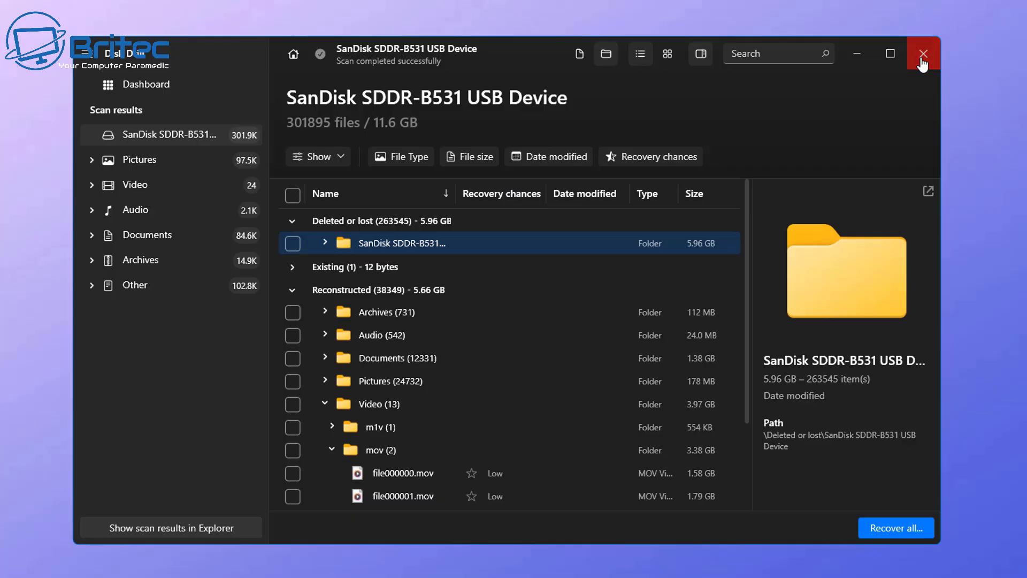
left_click(919, 68)
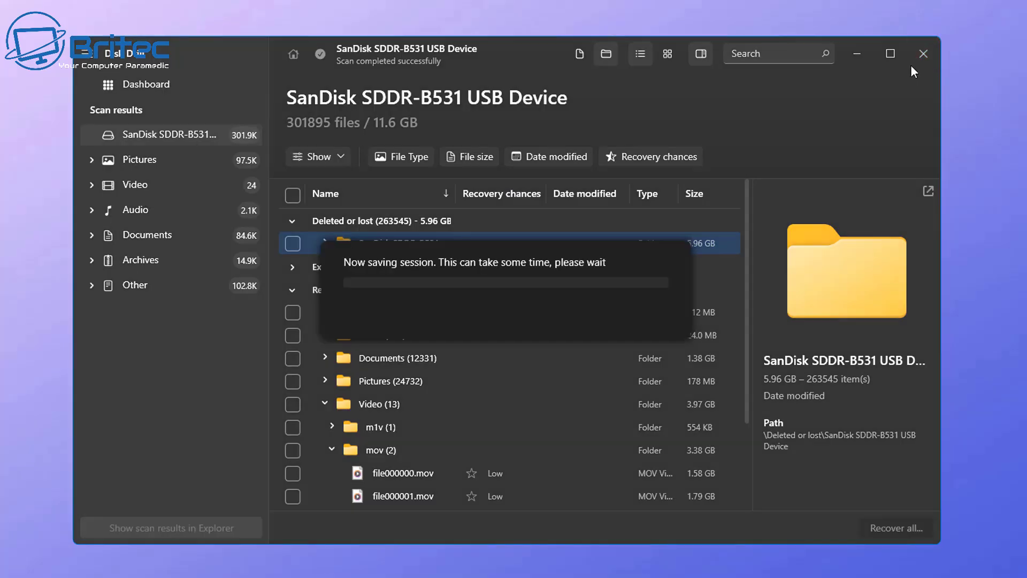